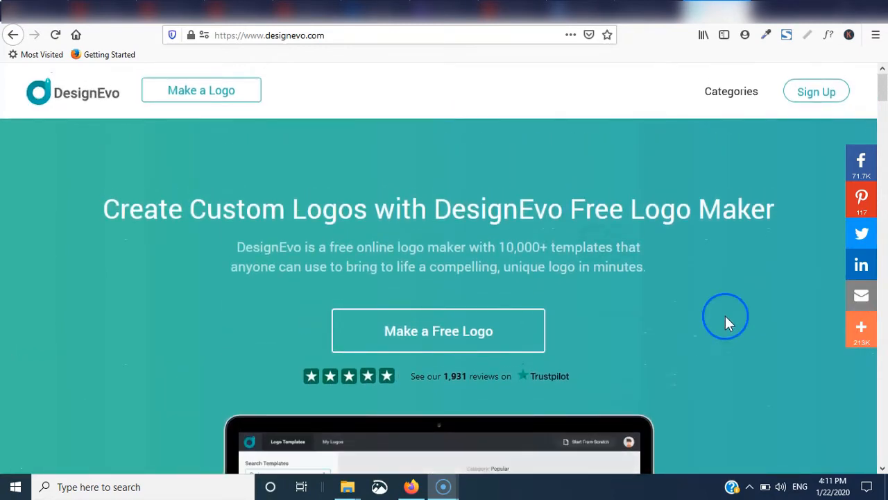
Open the free logo maker and browse the popular templates and the category list
{"action": "left_click", "coordinate": [444, 340]}
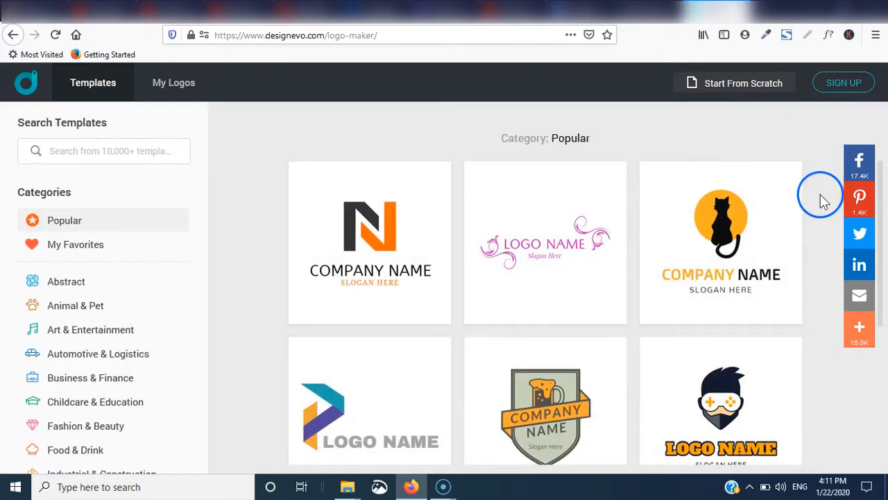
{"action": "scroll", "coordinate": [820, 203], "scroll_direction": "down", "scroll_amount": 7}
{"action": "scroll", "coordinate": [818, 201], "scroll_direction": "down", "scroll_amount": 4}
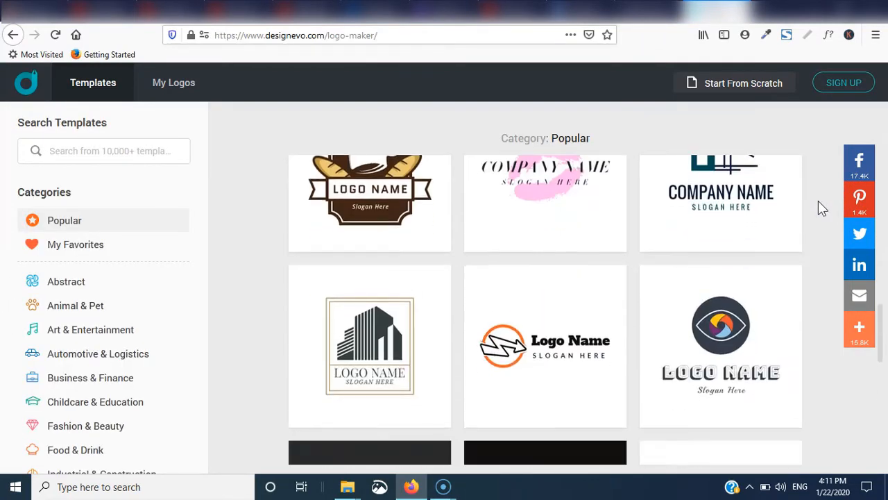
{"action": "scroll", "coordinate": [818, 253], "scroll_direction": "down", "scroll_amount": 7}
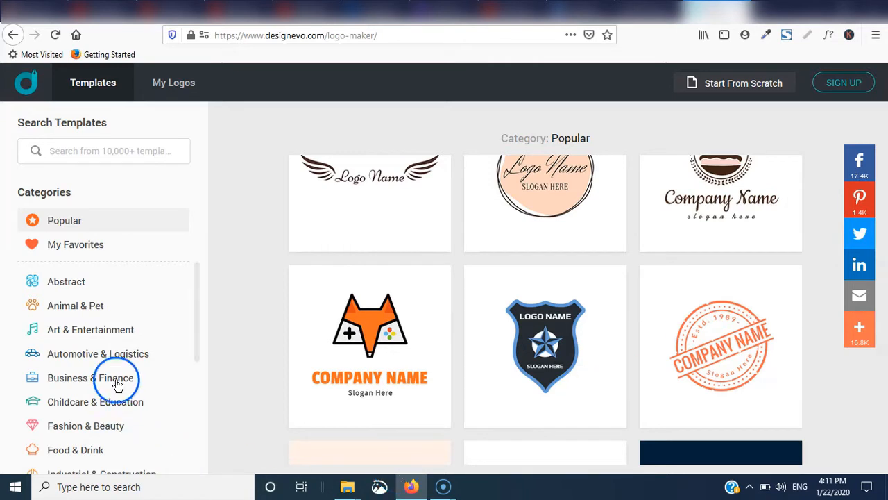
{"action": "scroll", "coordinate": [159, 314], "scroll_direction": "down", "scroll_amount": 5}
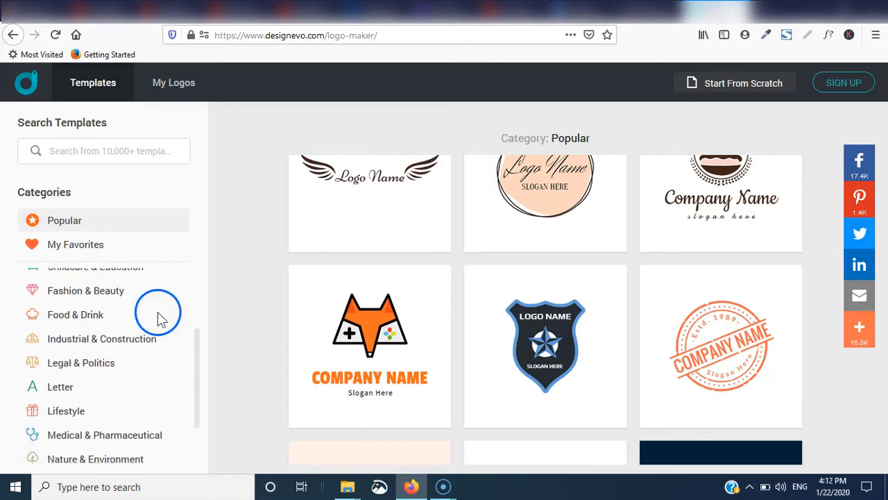
{"action": "scroll", "coordinate": [170, 311], "scroll_direction": "up", "scroll_amount": 5}
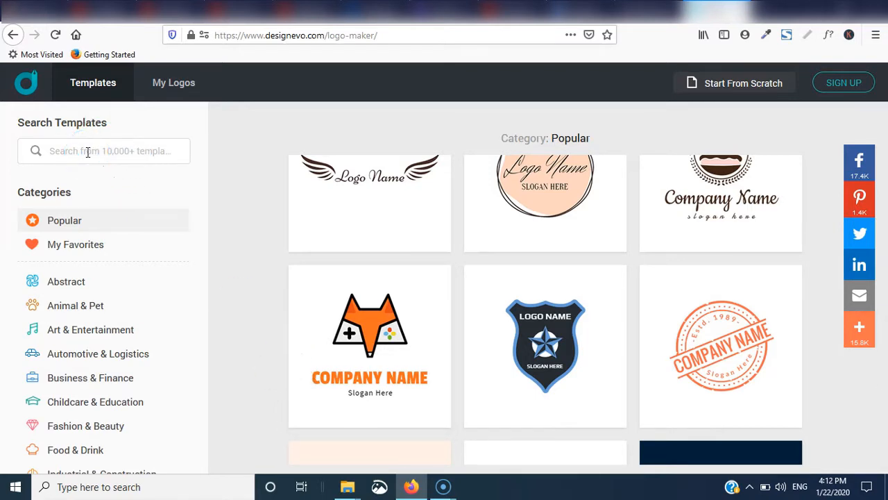
{"action": "left_click", "coordinate": [216, 264]}
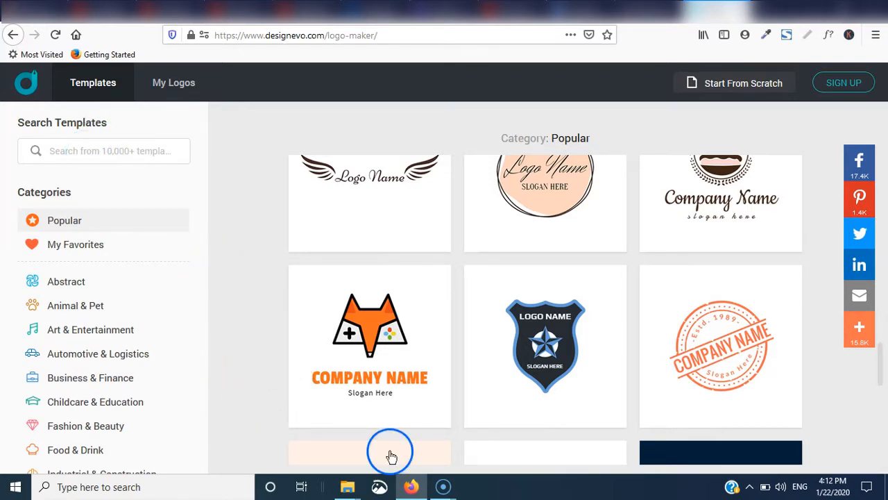
Open the blue star police shield template, skipping the logo name and slogan entry, and go through the introductory tour
{"action": "left_click", "coordinate": [573, 371]}
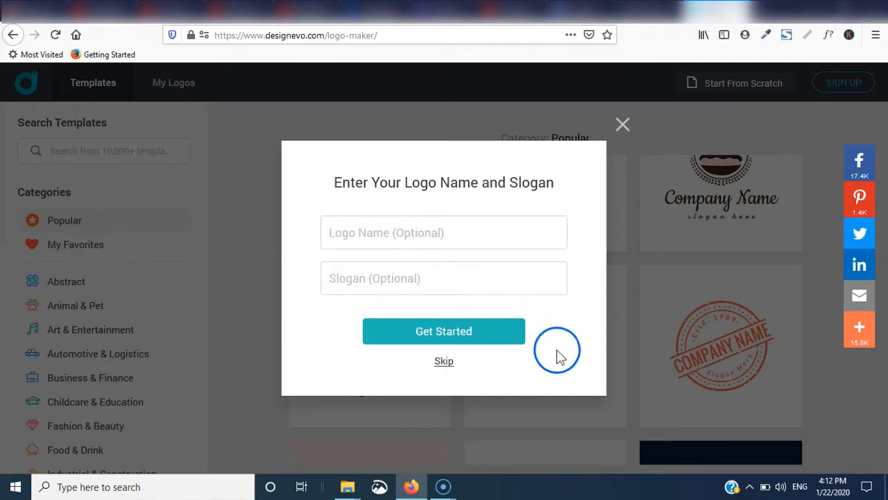
{"action": "left_click", "coordinate": [444, 363]}
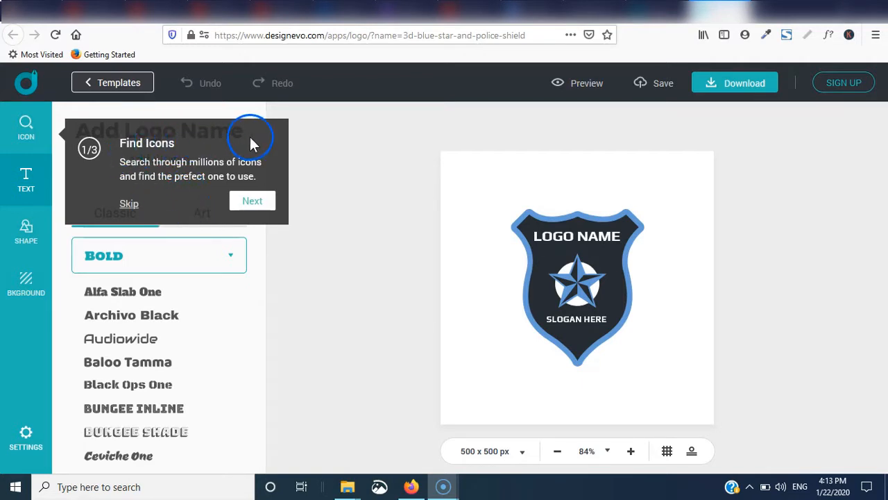
{"action": "left_click", "coordinate": [267, 206]}
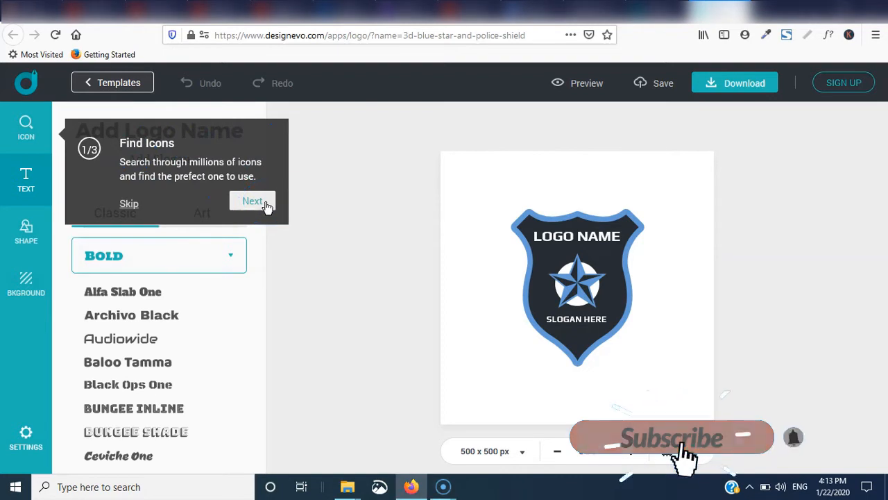
{"action": "left_click", "coordinate": [254, 257]}
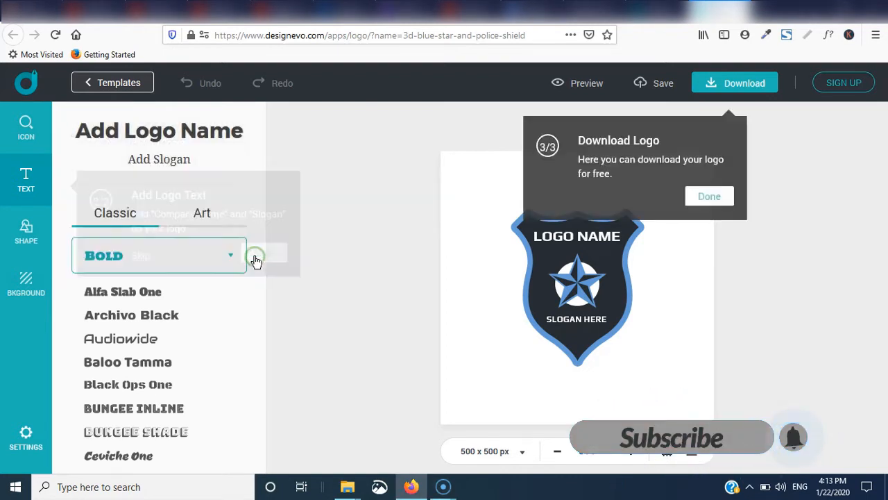
{"action": "left_click", "coordinate": [727, 195]}
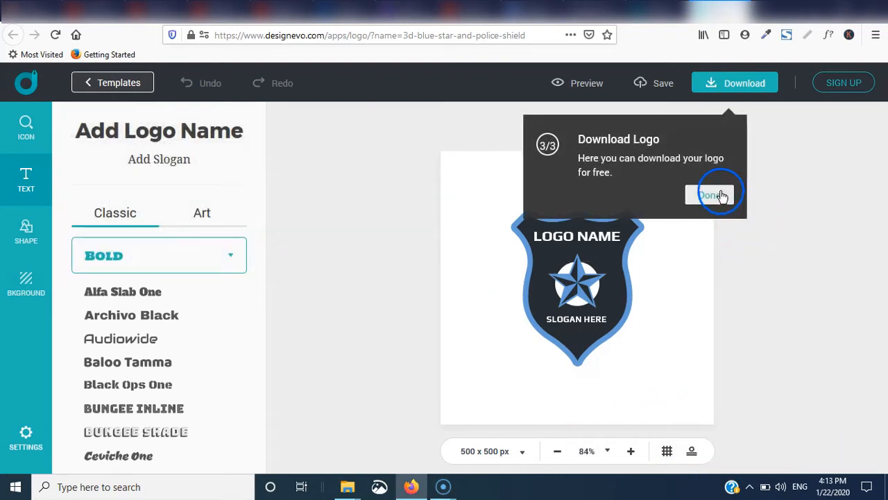
Replace the placeholder logo name on the shield with SECURITY
{"action": "left_click", "coordinate": [561, 288]}
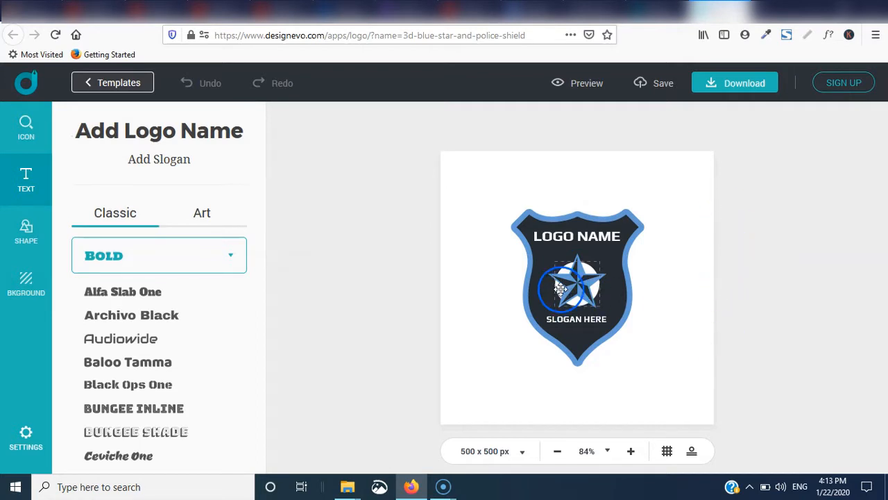
{"action": "left_click", "coordinate": [573, 235]}
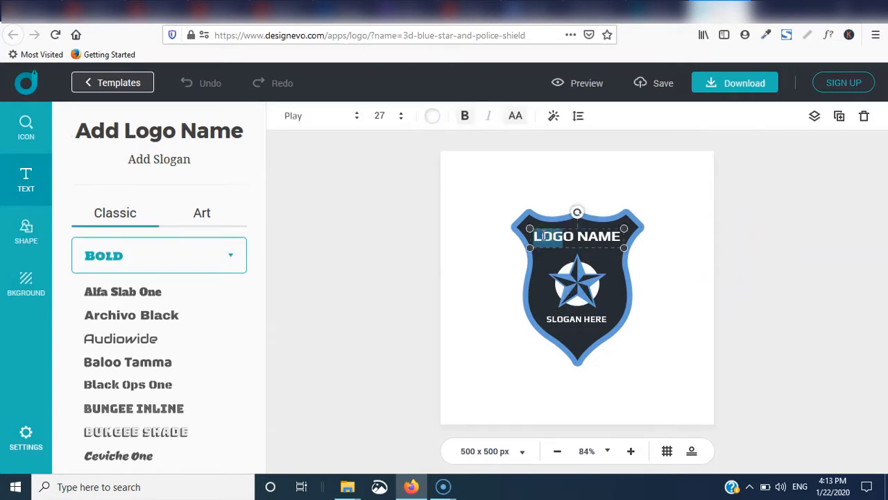
{"action": "type", "text": "SECURI"}
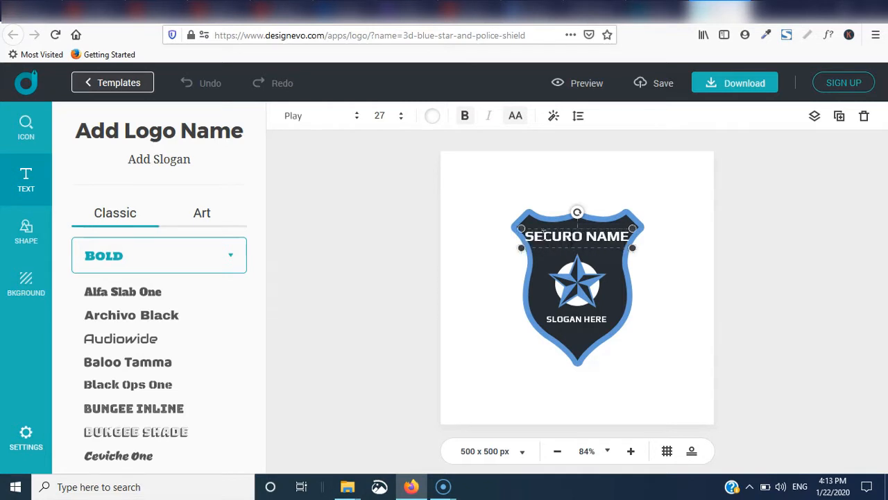
{"action": "type", "text": "TY"}
Recolour the shield's blue outline with the custom beige D2C1B3
{"action": "left_click", "coordinate": [525, 215]}
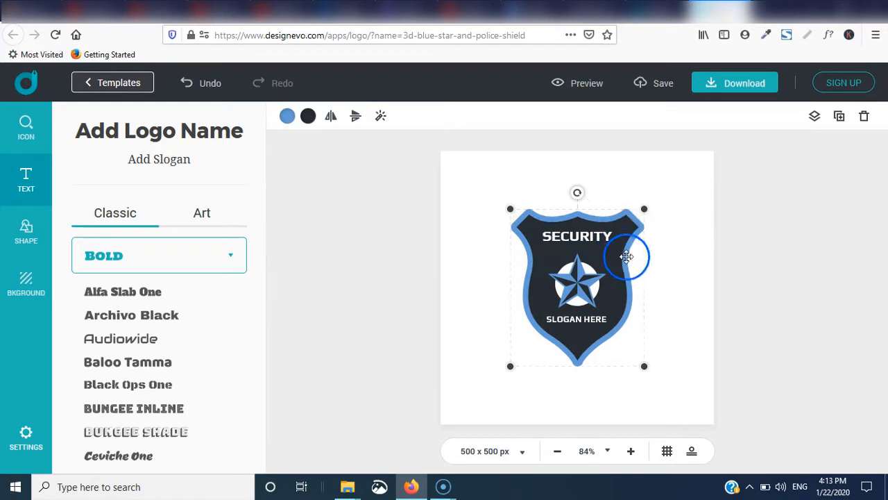
{"action": "left_click", "coordinate": [288, 117]}
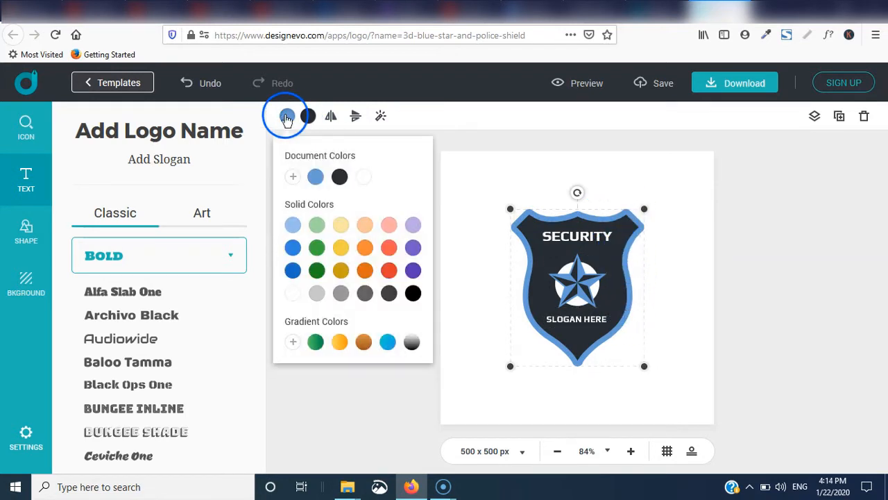
{"action": "left_click", "coordinate": [317, 270]}
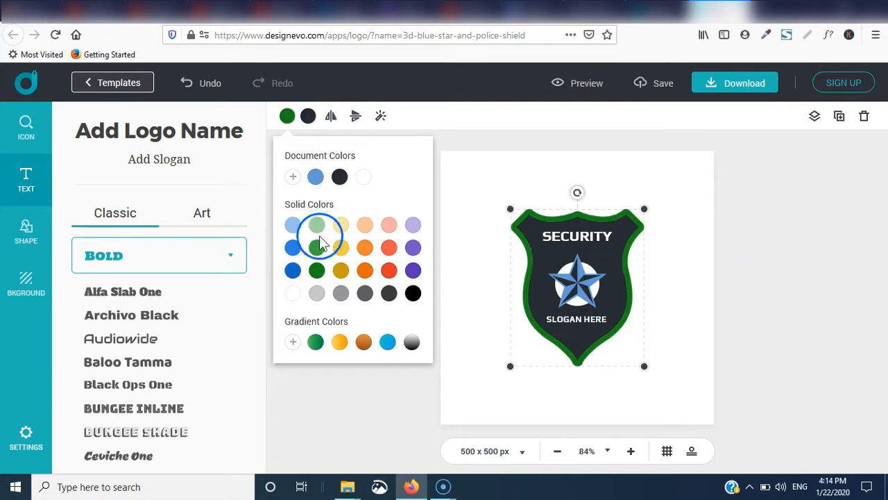
{"action": "left_click", "coordinate": [293, 177]}
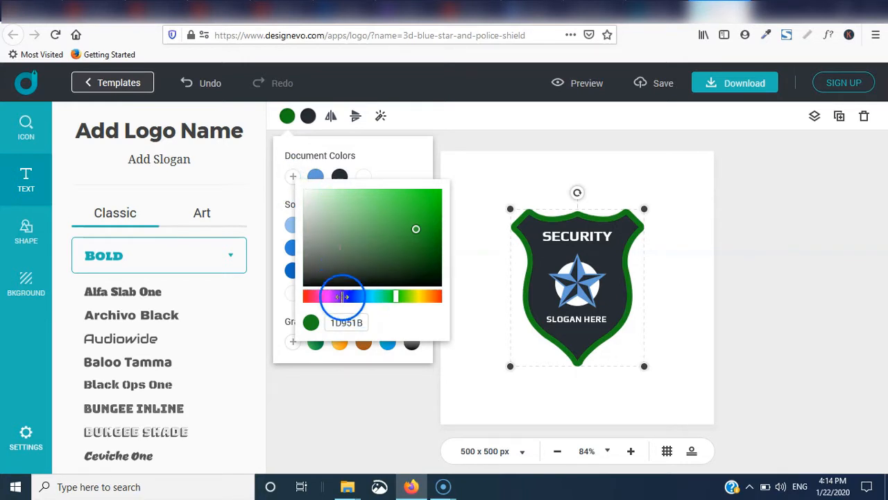
{"action": "left_click", "coordinate": [326, 296]}
{"action": "left_click_drag", "start_coordinate": [326, 296], "coordinate": [432, 296]}
{"action": "left_click_drag", "start_coordinate": [440, 241], "coordinate": [434, 236]}
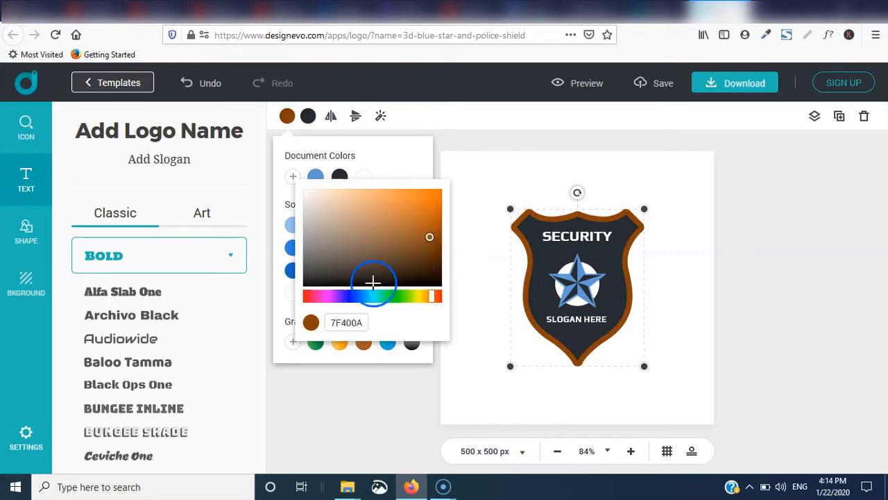
{"action": "left_click", "coordinate": [316, 195]}
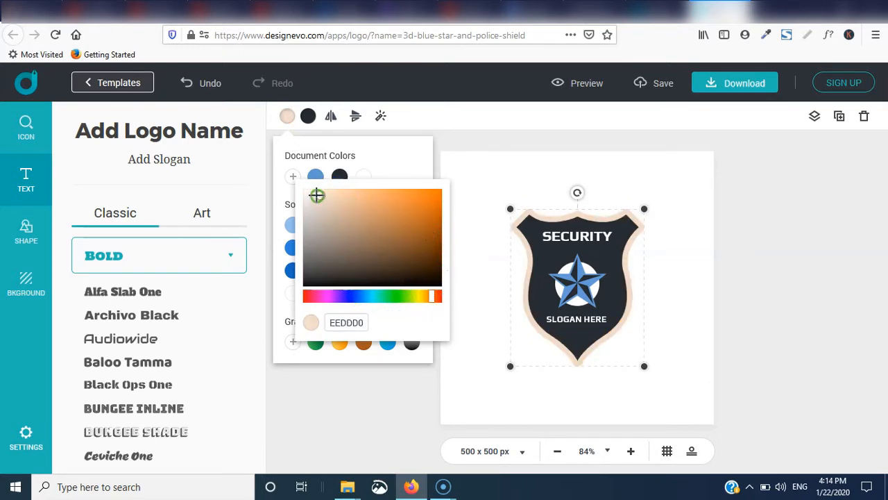
{"action": "left_click_drag", "start_coordinate": [316, 195], "coordinate": [324, 206]}
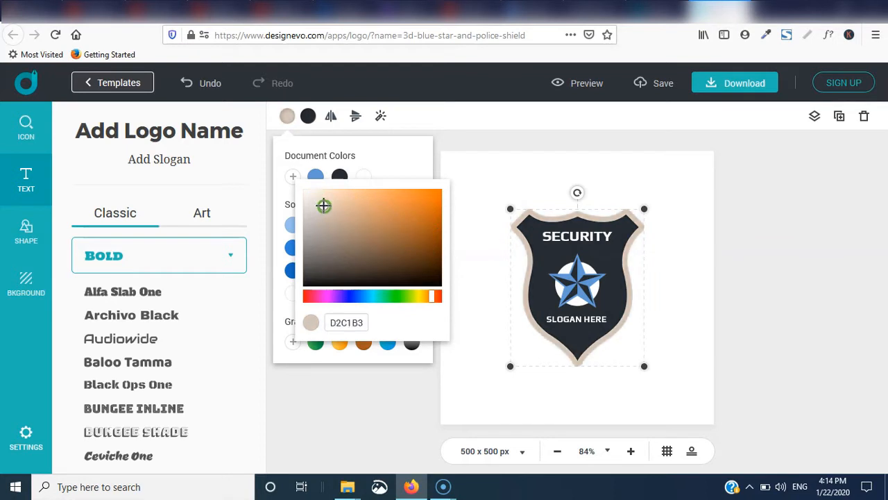
Copy the outline's hex colour code and close the custom colour picker
{"action": "left_click_drag", "start_coordinate": [375, 322], "coordinate": [351, 321]}
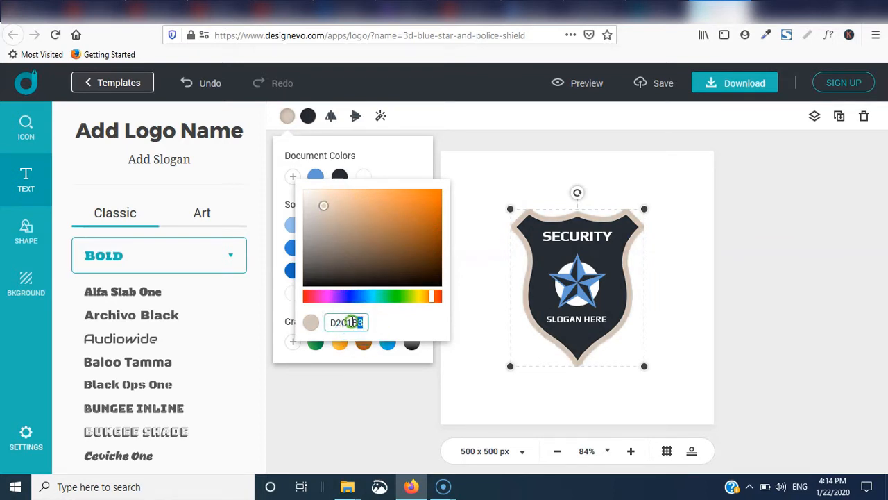
{"action": "right_click", "coordinate": [333, 322]}
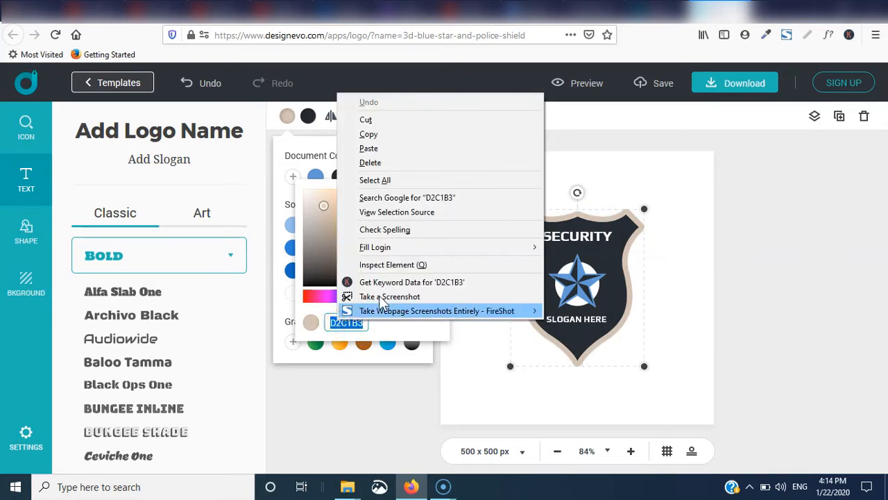
{"action": "left_click", "coordinate": [391, 134]}
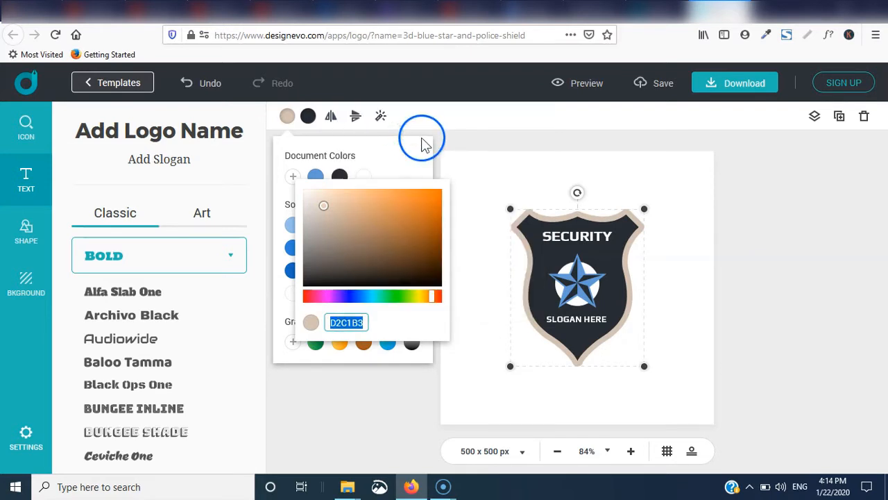
{"action": "left_click", "coordinate": [451, 134]}
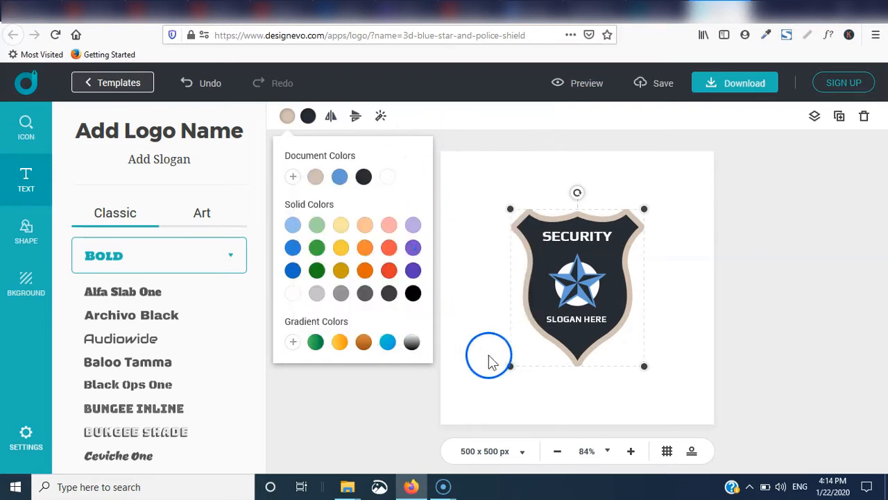
Change the star's blue colour to the beige from the document colours
{"action": "left_click", "coordinate": [571, 278]}
{"action": "left_click", "coordinate": [585, 278]}
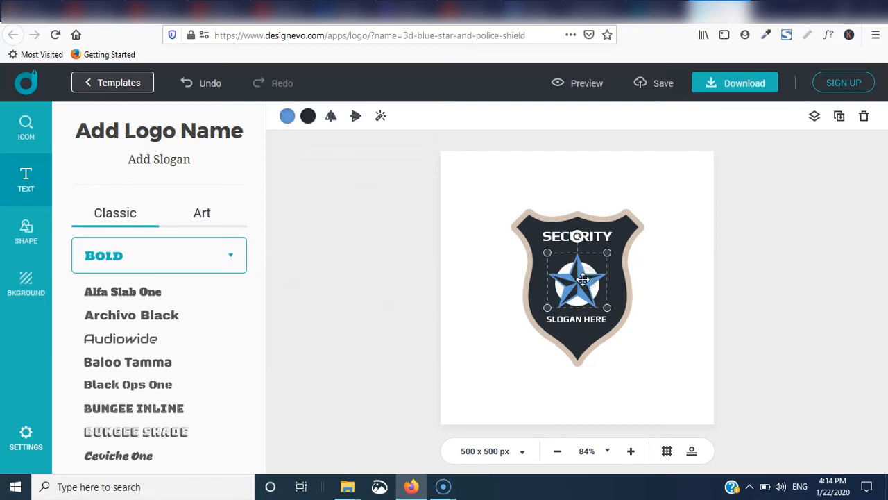
{"action": "left_click", "coordinate": [286, 116]}
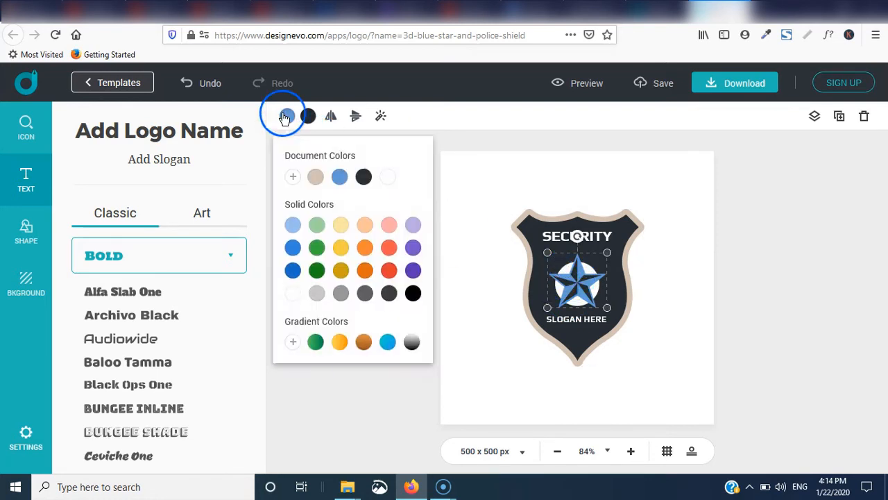
{"action": "left_click", "coordinate": [316, 177]}
{"action": "left_click", "coordinate": [588, 184]}
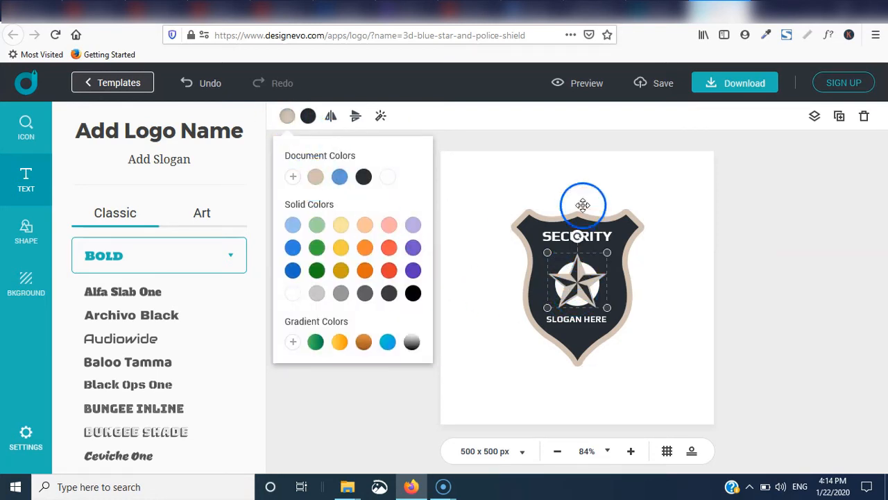
Preview the logo on all the product mockups, then return to the editor
{"action": "left_click", "coordinate": [680, 298]}
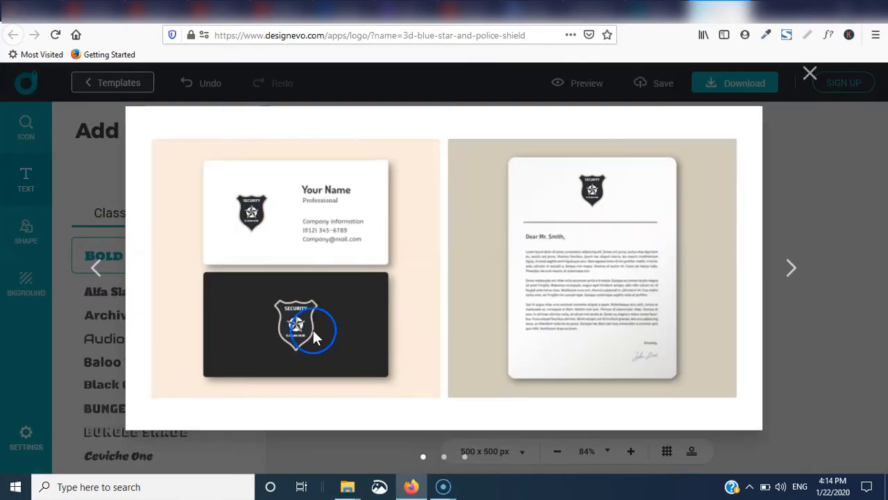
{"action": "left_click", "coordinate": [791, 269]}
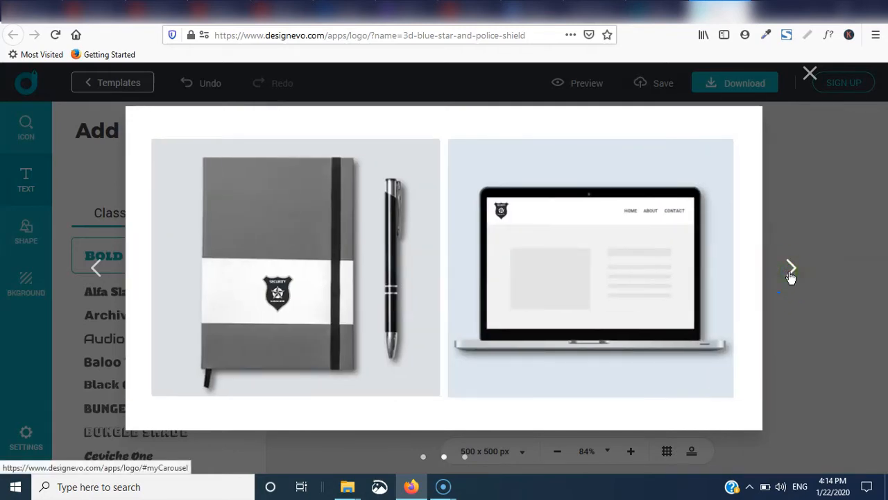
{"action": "left_click", "coordinate": [791, 274]}
{"action": "left_click", "coordinate": [791, 274]}
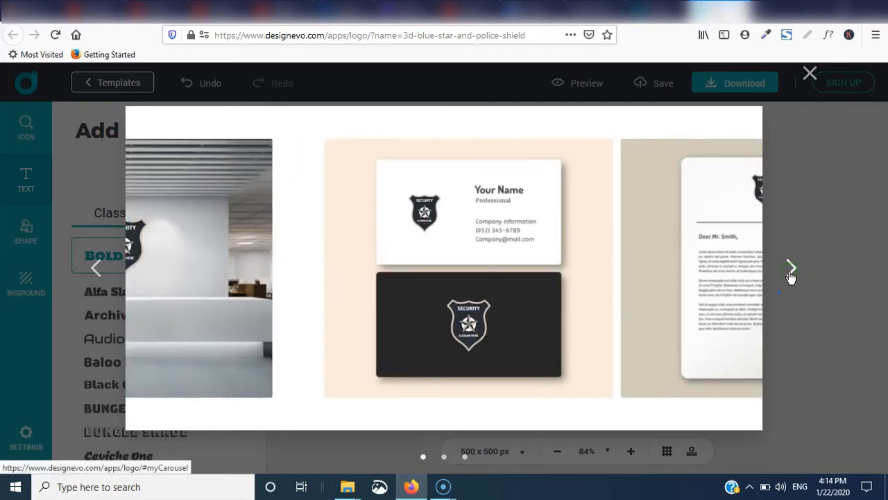
{"action": "left_click", "coordinate": [776, 102]}
Set the font of the slogan text under the star to Oswald
{"action": "left_click", "coordinate": [579, 316]}
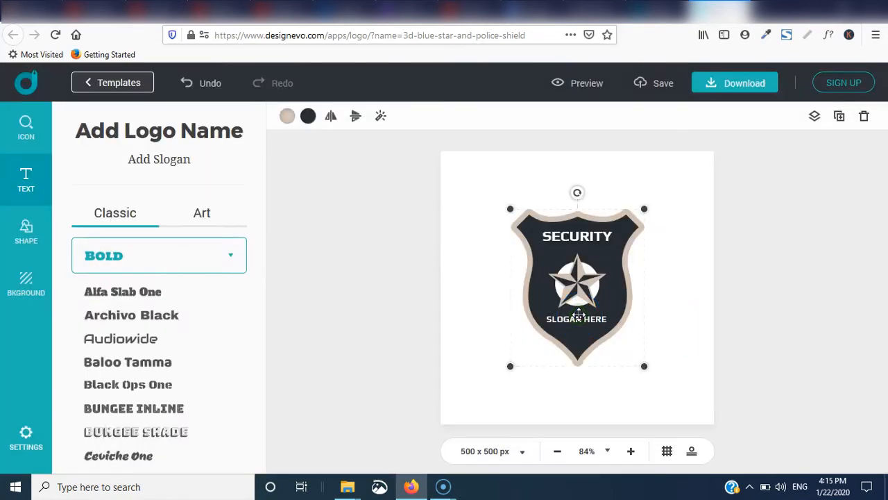
{"action": "left_click", "coordinate": [577, 320]}
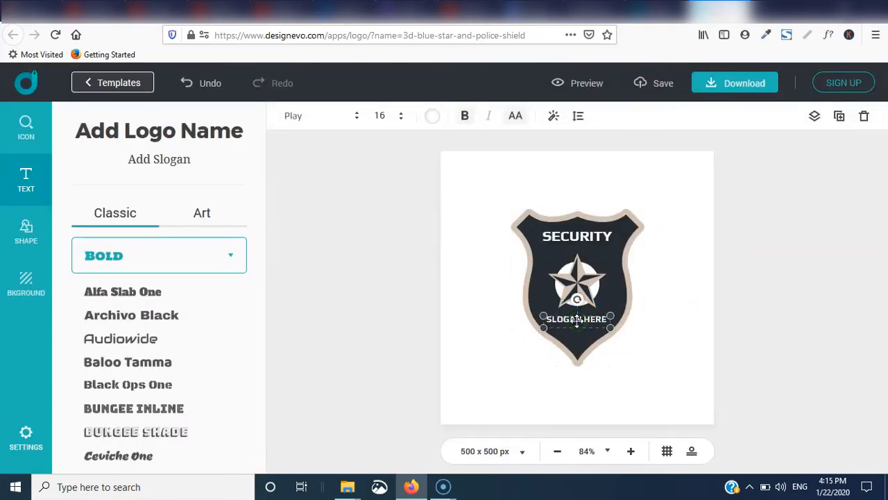
{"action": "left_click", "coordinate": [353, 120]}
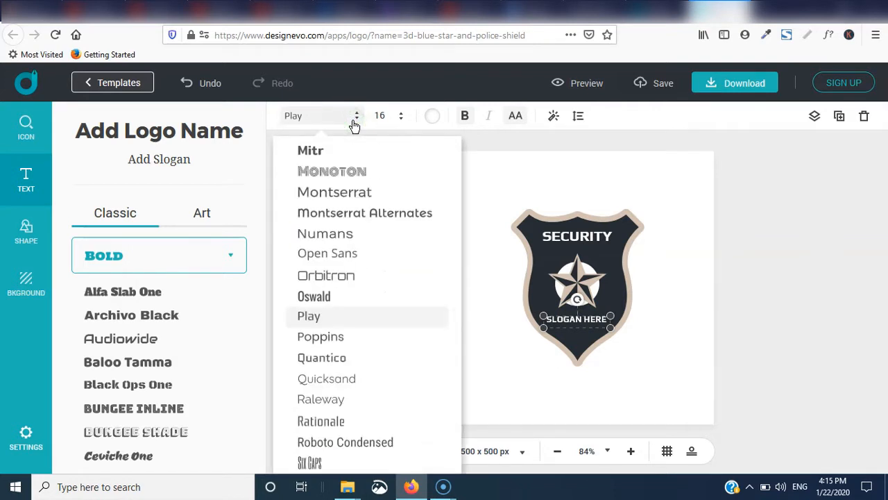
{"action": "left_click", "coordinate": [322, 303]}
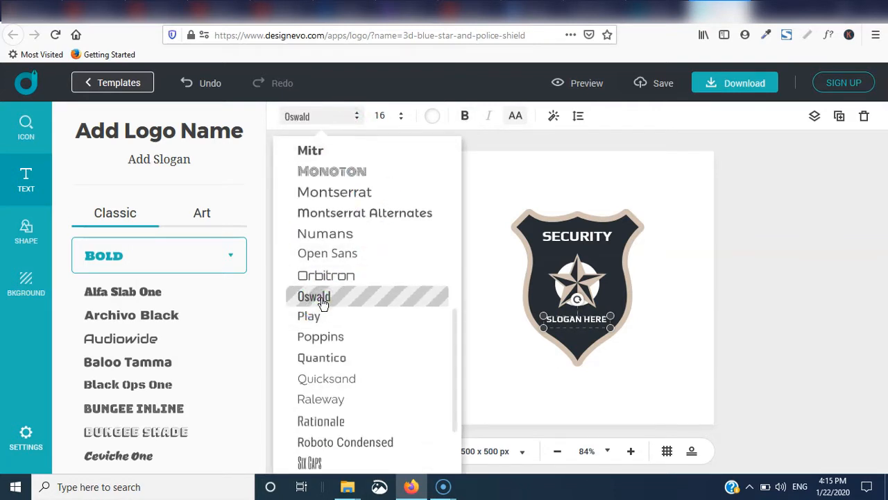
Set the font of the slogan text under the star to Montserrat and make it italic
{"action": "left_click", "coordinate": [343, 194]}
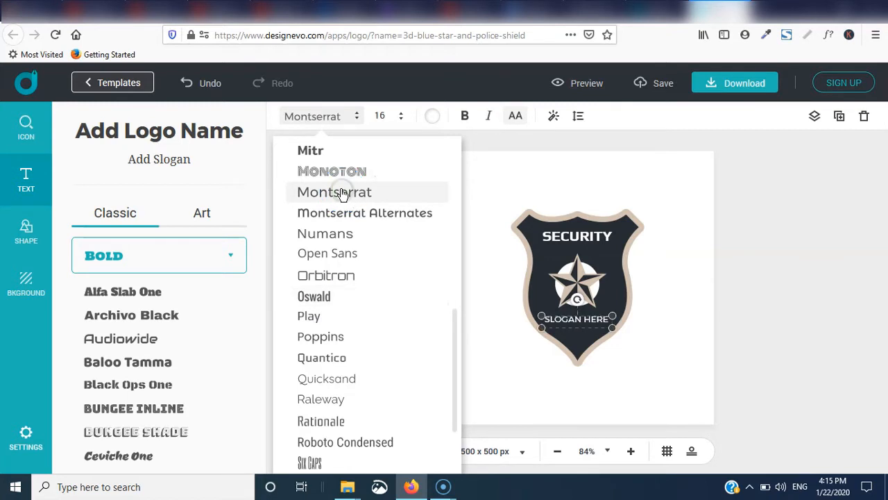
{"action": "left_click", "coordinate": [497, 175]}
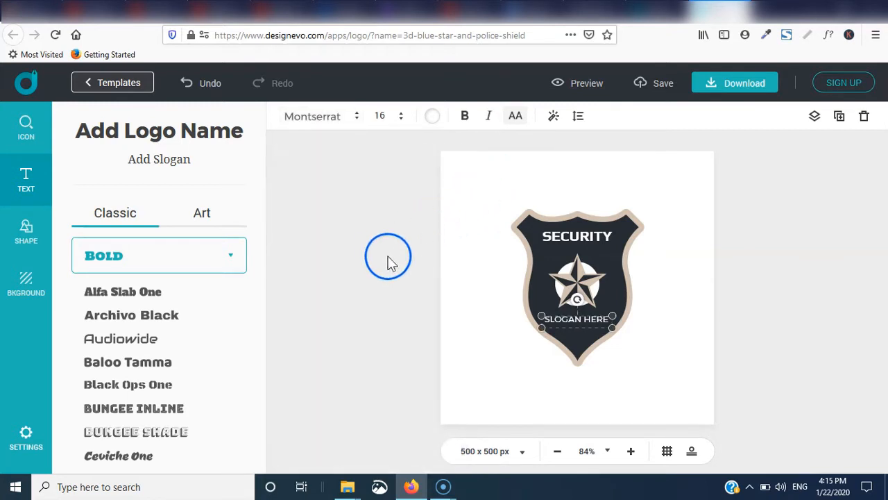
{"action": "left_click", "coordinate": [401, 117]}
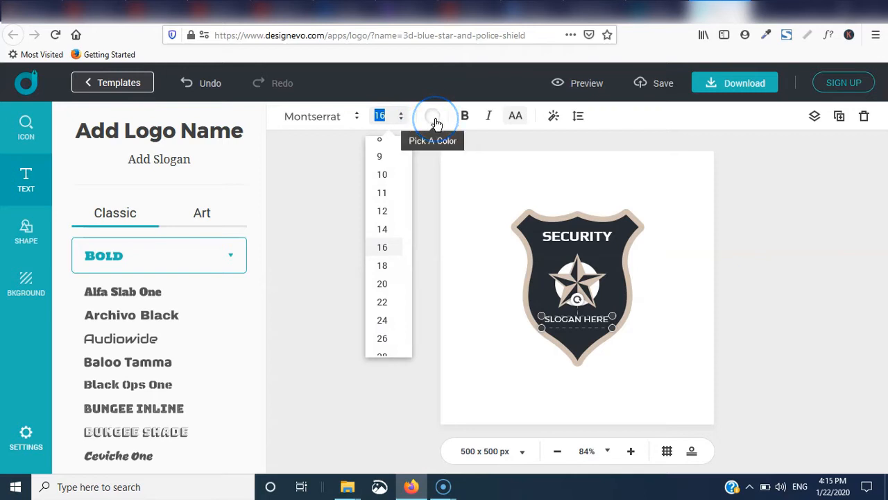
{"action": "left_click", "coordinate": [465, 118]}
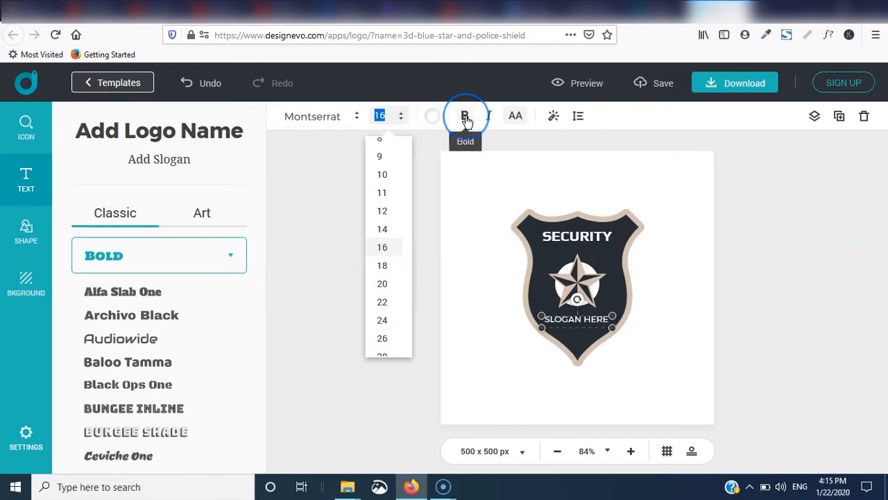
{"action": "left_click", "coordinate": [489, 118]}
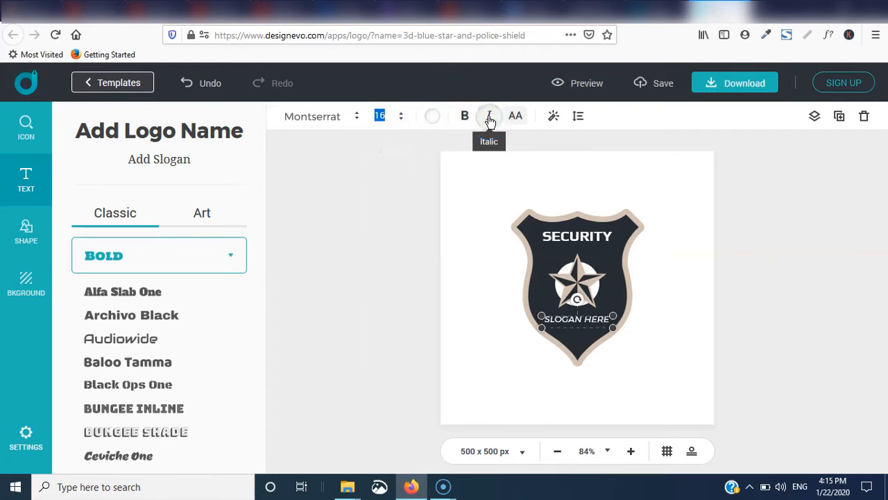
{"action": "left_click", "coordinate": [515, 119]}
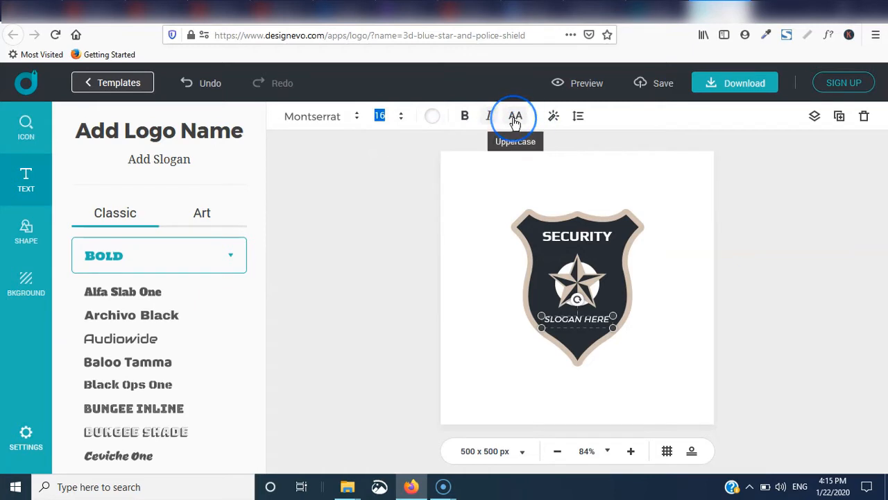
Turn on the Shadow/Glow effect for the slogan text
{"action": "left_click", "coordinate": [553, 118]}
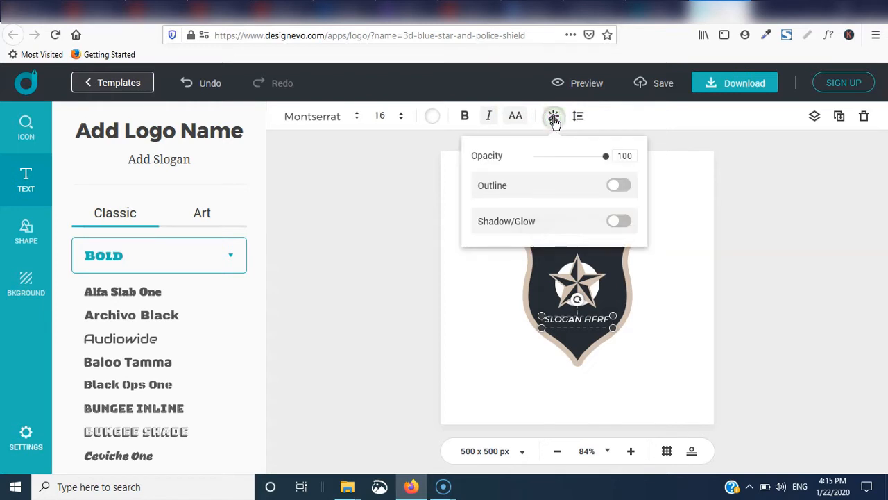
{"action": "left_click", "coordinate": [619, 220]}
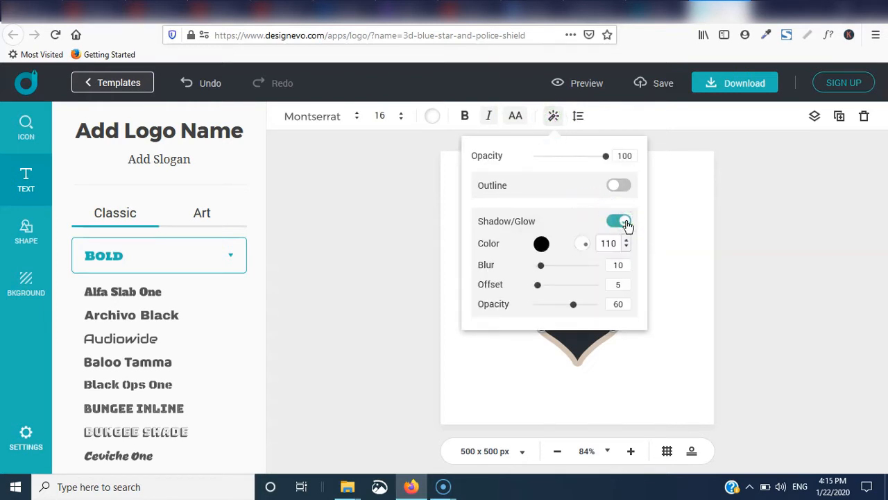
{"action": "left_click", "coordinate": [670, 215]}
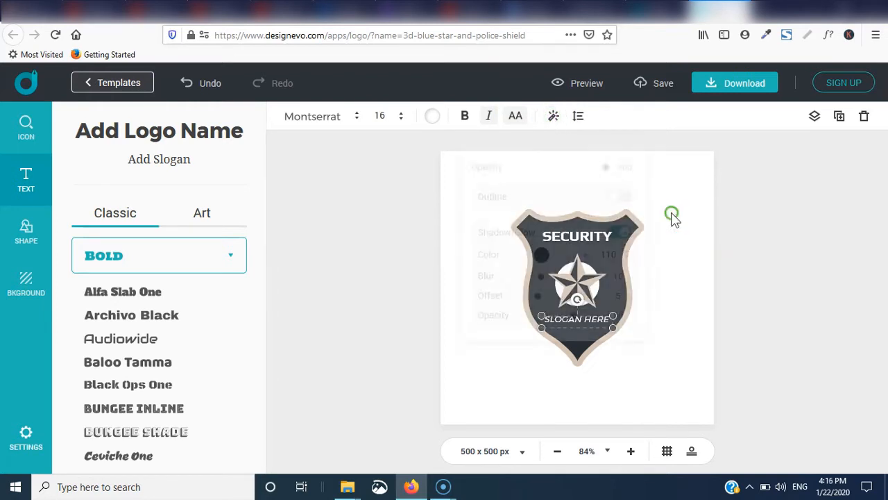
Set the letter spacing of the slogan text to 3
{"action": "left_click", "coordinate": [579, 117]}
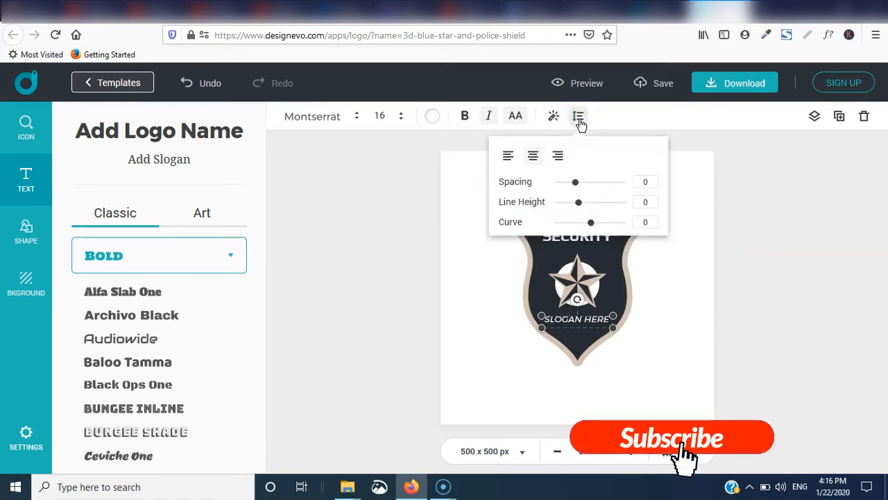
{"action": "left_click", "coordinate": [576, 183]}
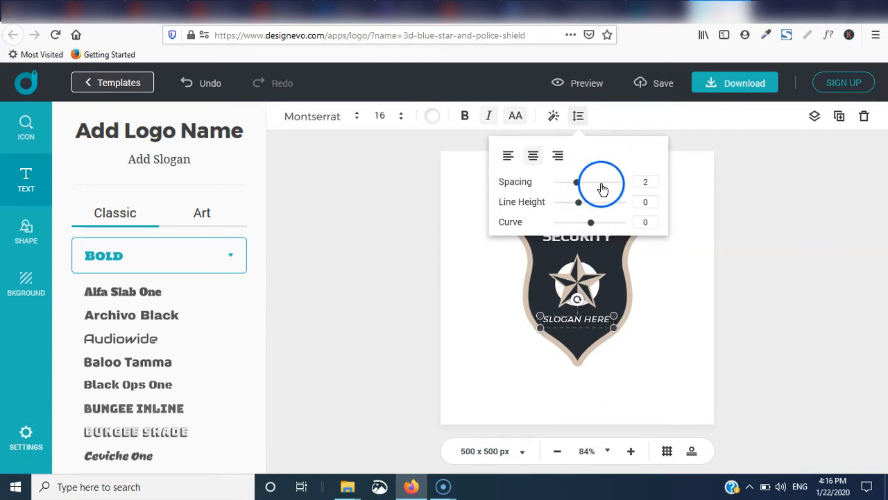
{"action": "left_click", "coordinate": [714, 194]}
{"action": "left_click", "coordinate": [580, 320]}
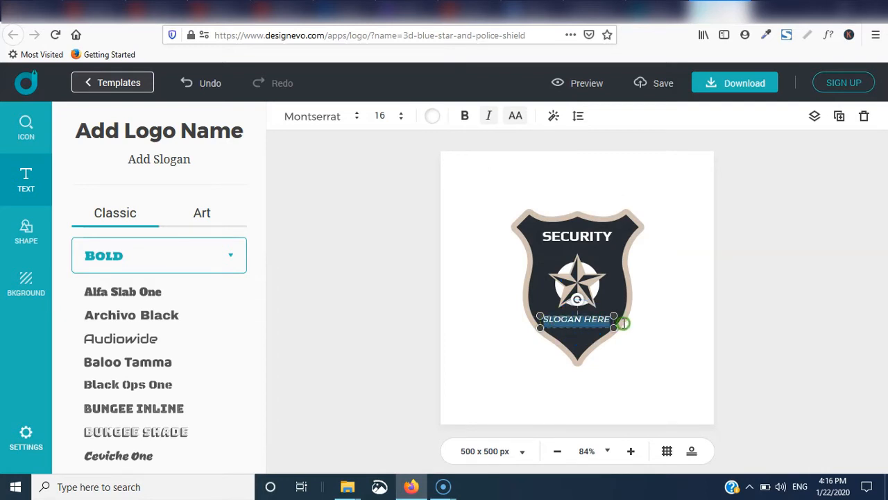
{"action": "left_click", "coordinate": [585, 116]}
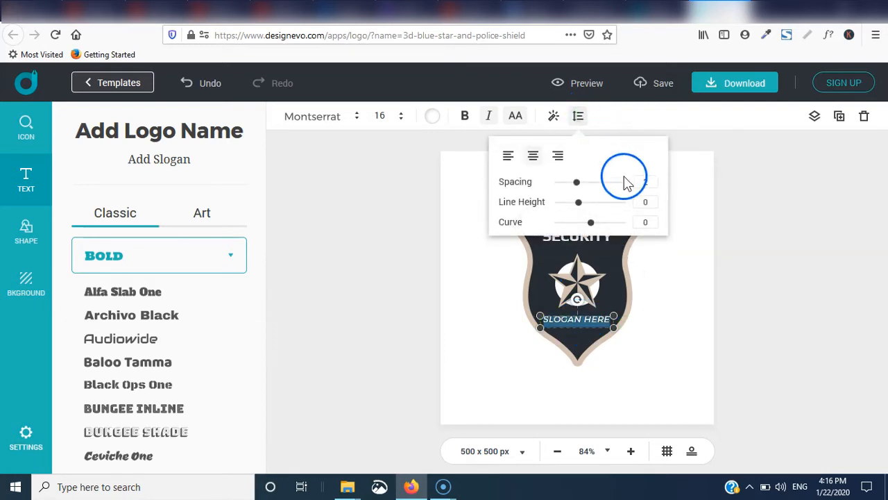
{"action": "left_click_drag", "start_coordinate": [587, 182], "coordinate": [578, 186]}
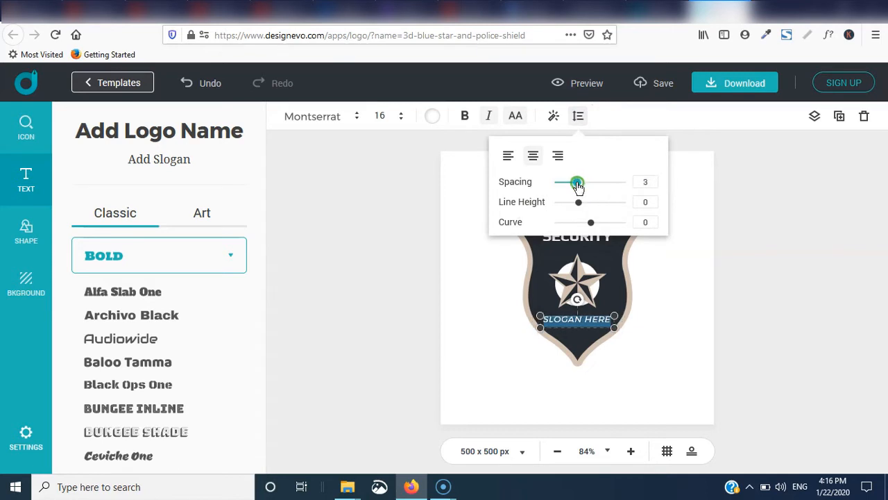
{"action": "left_click", "coordinate": [719, 206]}
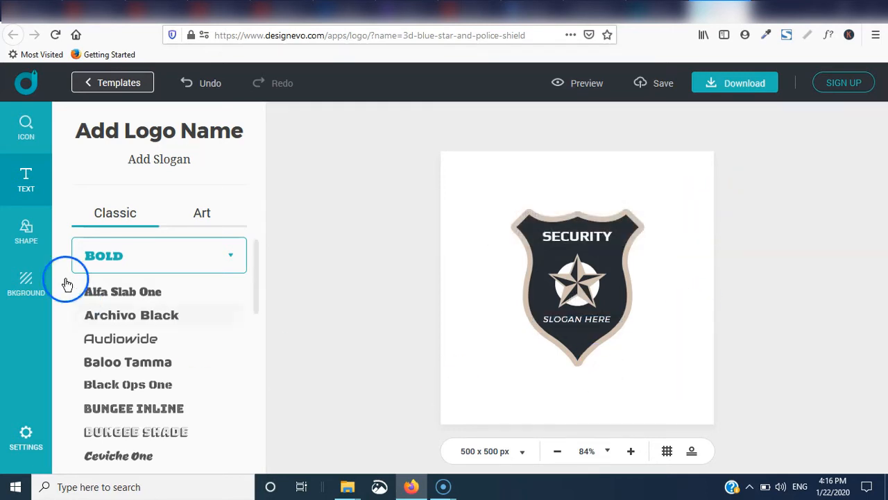
Add the dark scalloped ring from the Badge shapes, resize it to fit inside the shield and centre it around the star
{"action": "left_click", "coordinate": [32, 233]}
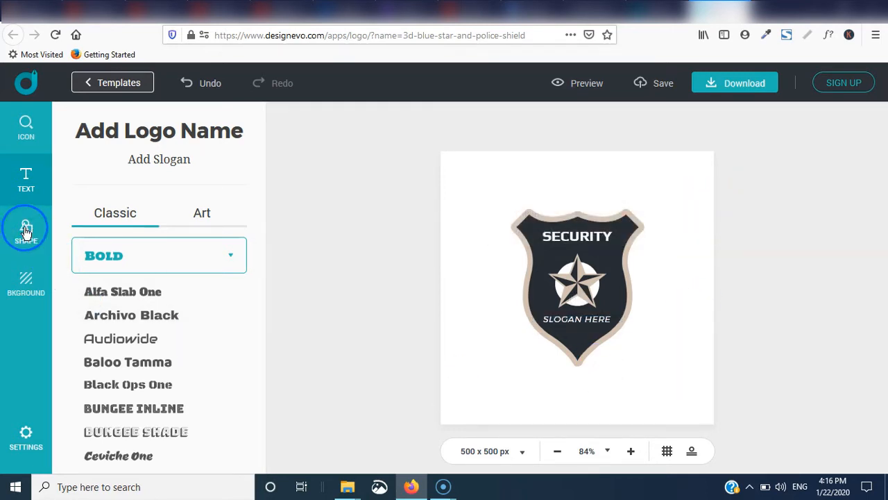
{"action": "left_click", "coordinate": [26, 232]}
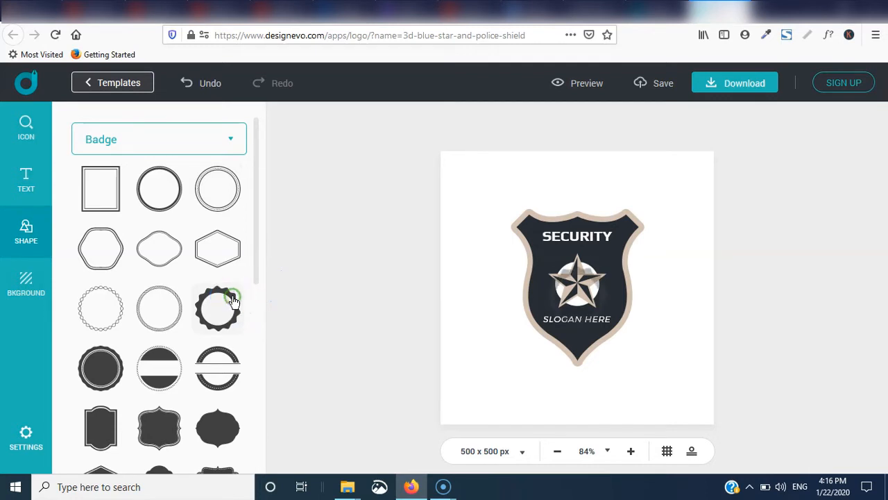
{"action": "left_click", "coordinate": [234, 301]}
{"action": "left_click_drag", "start_coordinate": [610, 256], "coordinate": [625, 240]}
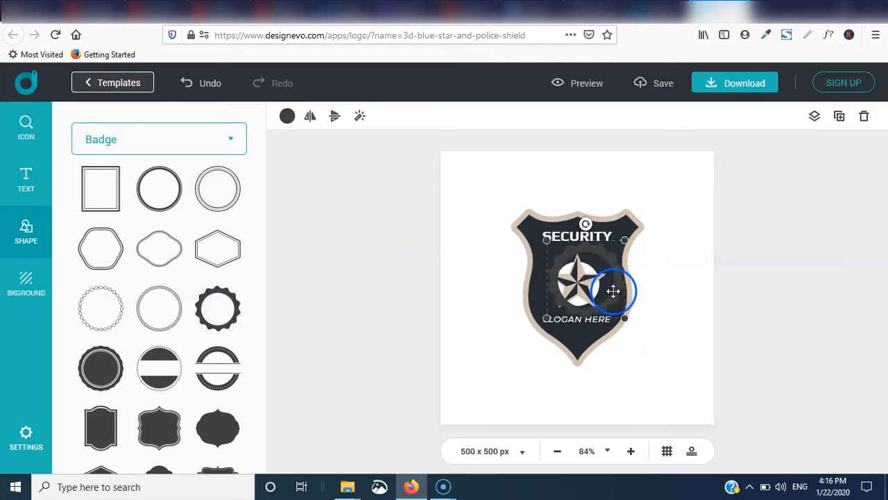
{"action": "left_click_drag", "start_coordinate": [613, 291], "coordinate": [617, 300]}
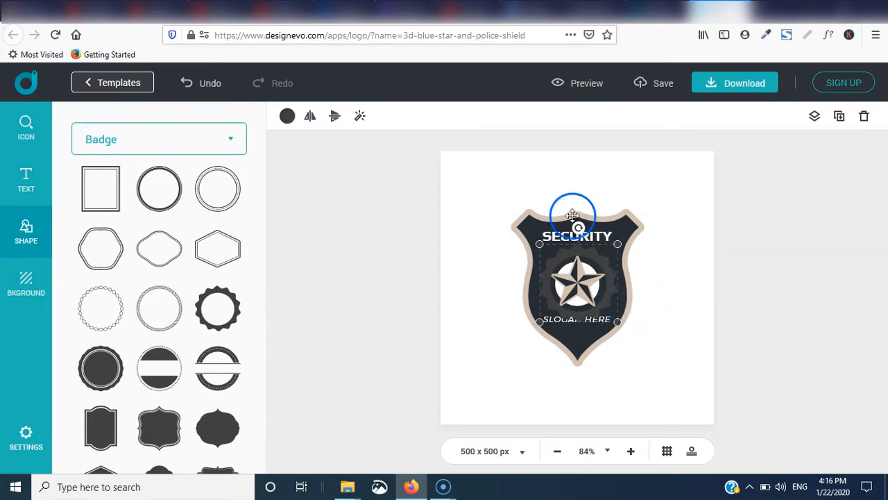
Recolour the scalloped ring with the beige from the document colours and send it one layer backward
{"action": "left_click", "coordinate": [287, 115]}
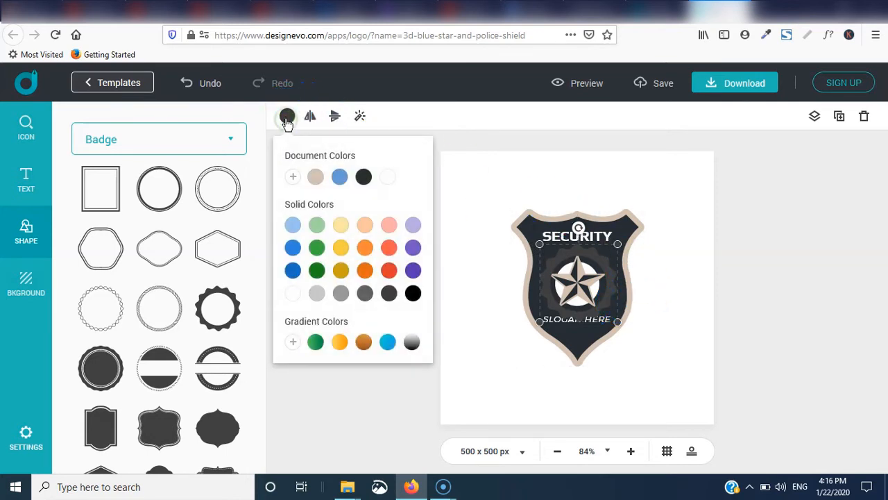
{"action": "left_click", "coordinate": [316, 176]}
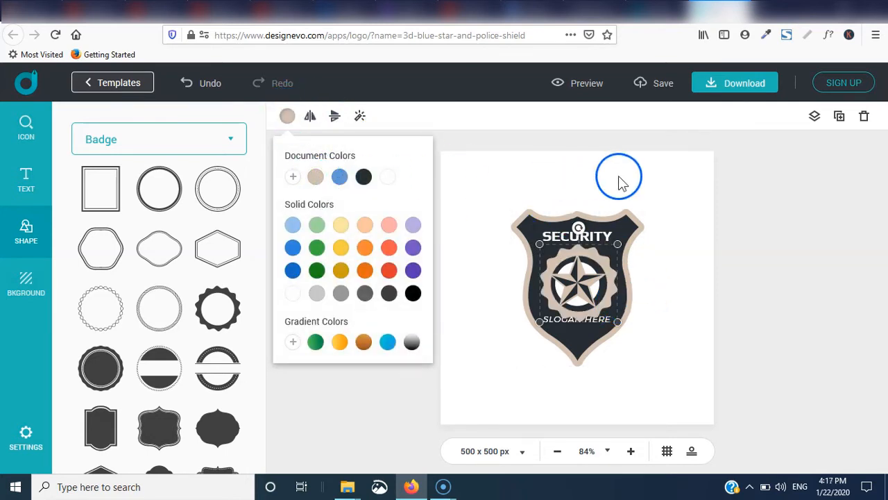
{"action": "left_click", "coordinate": [665, 172]}
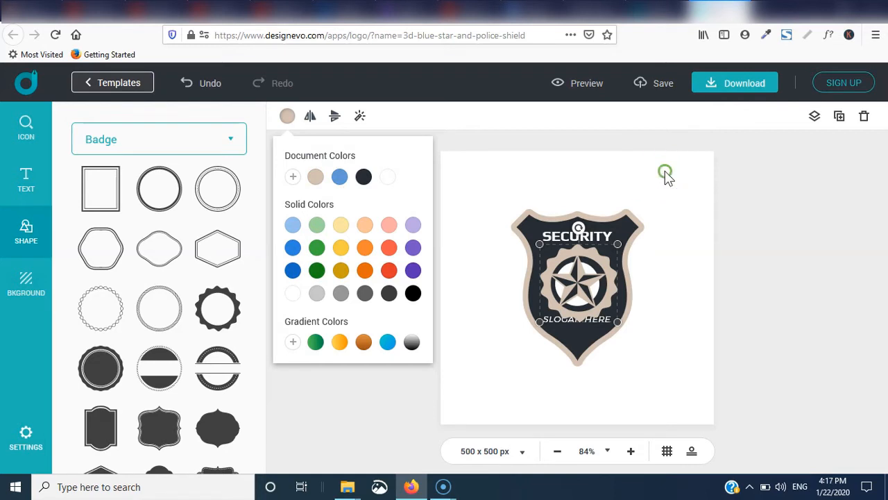
{"action": "left_click", "coordinate": [814, 117]}
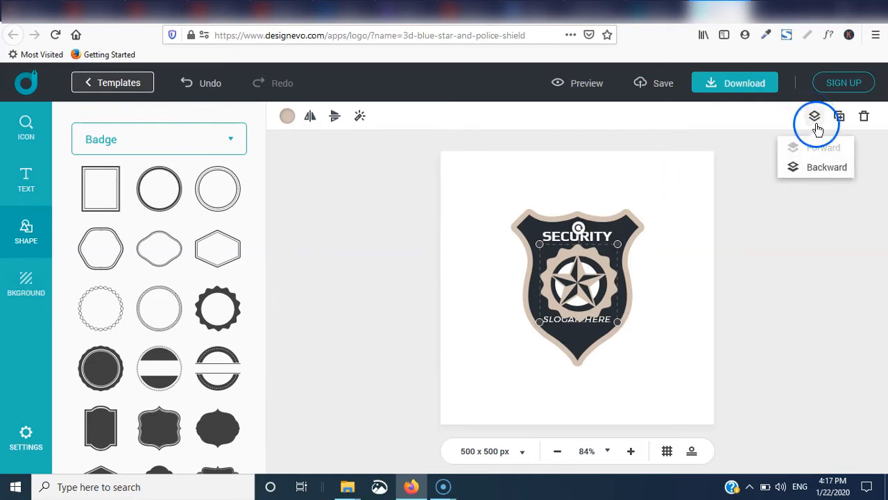
{"action": "left_click", "coordinate": [817, 172]}
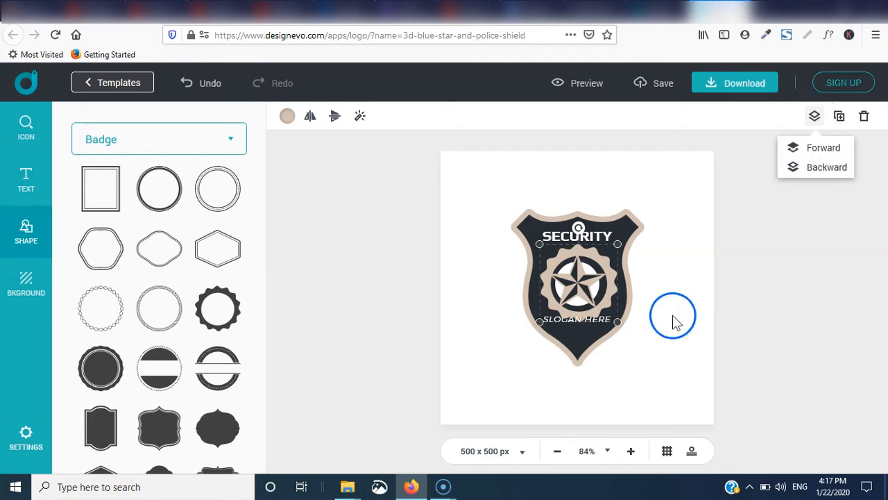
Move the slogan text slightly down, below the scalloped ring
{"action": "left_click", "coordinate": [585, 322]}
{"action": "left_click_drag", "start_coordinate": [585, 321], "coordinate": [586, 324]}
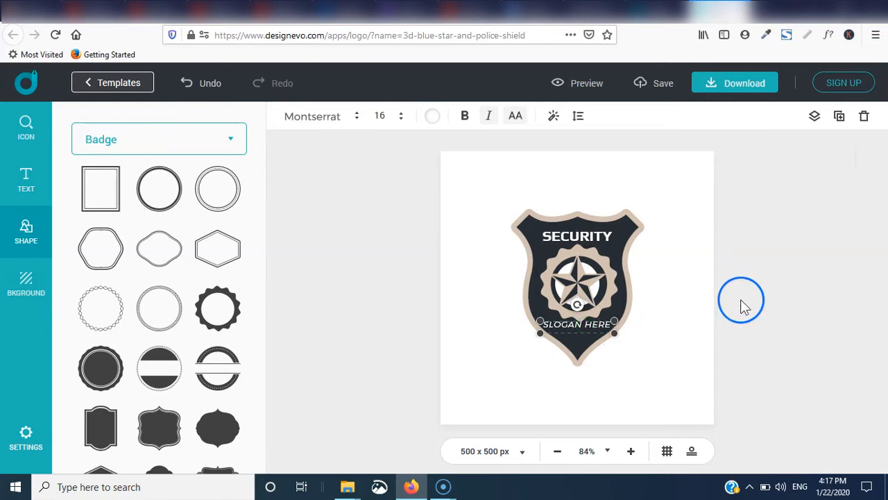
{"action": "key", "text": "Down"}
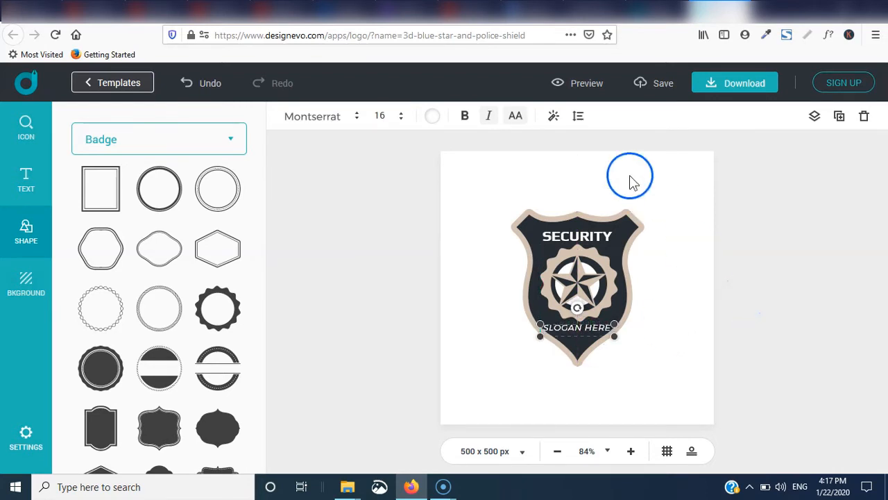
Set the curve of the slogan text to -44 and nudge it slightly up under the scalloped ring
{"action": "left_click", "coordinate": [579, 117]}
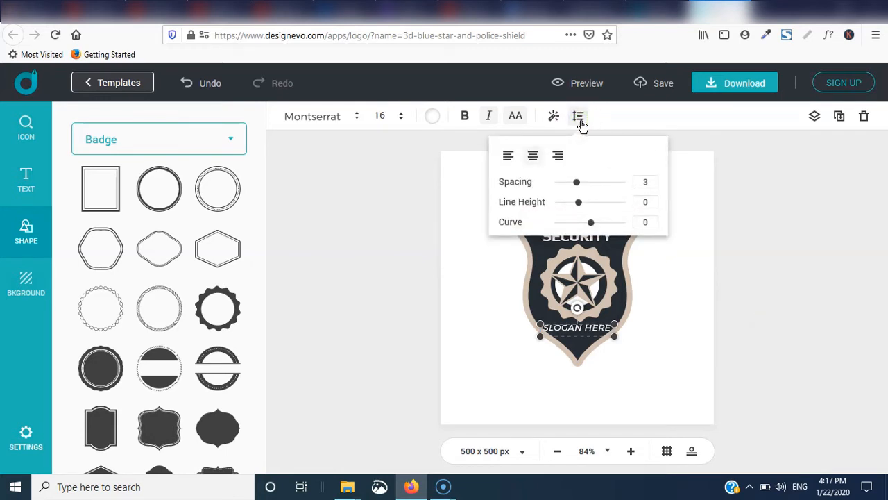
{"action": "left_click_drag", "start_coordinate": [591, 226], "coordinate": [576, 227]}
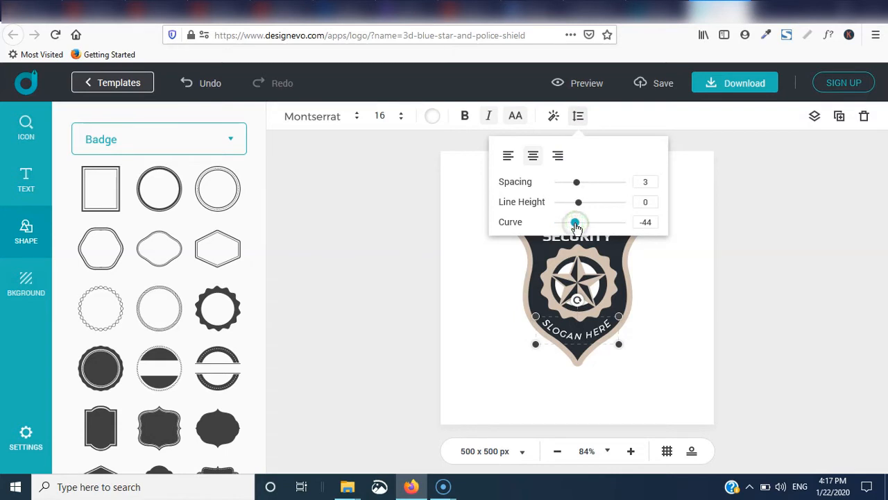
{"action": "left_click", "coordinate": [722, 302]}
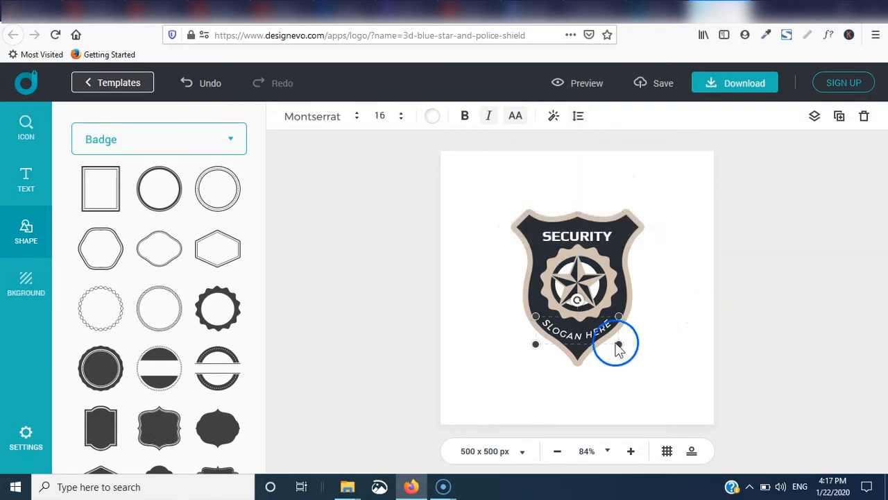
{"action": "key", "text": "Up"}
{"action": "key", "text": "Up"}
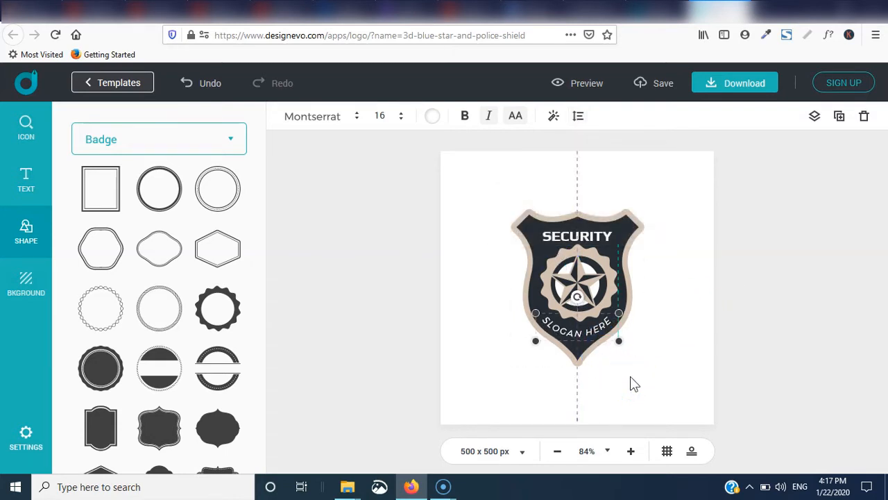
{"action": "left_click", "coordinate": [732, 293]}
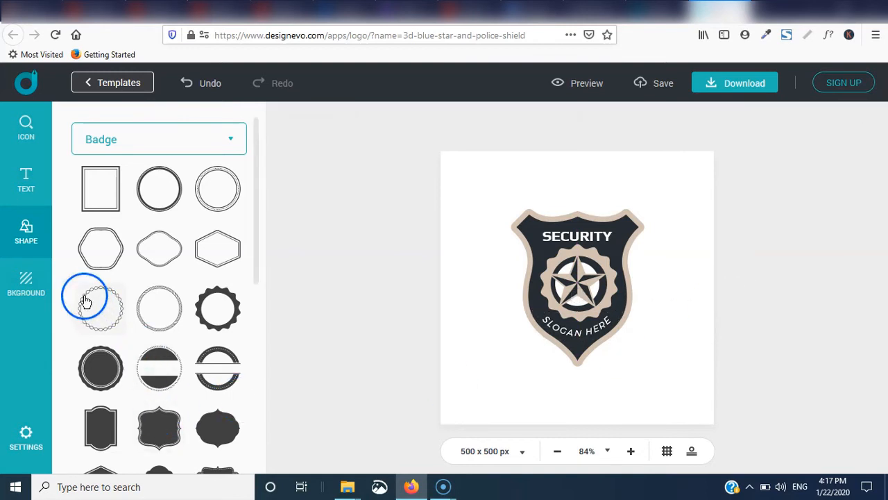
Try a solid dark purple background behind the logo and restore the transparent background
{"action": "left_click", "coordinate": [233, 146]}
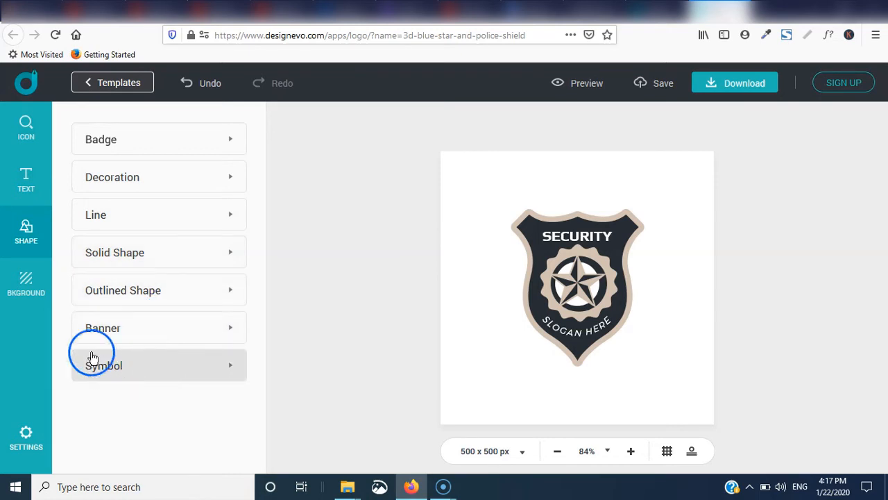
{"action": "left_click", "coordinate": [26, 286]}
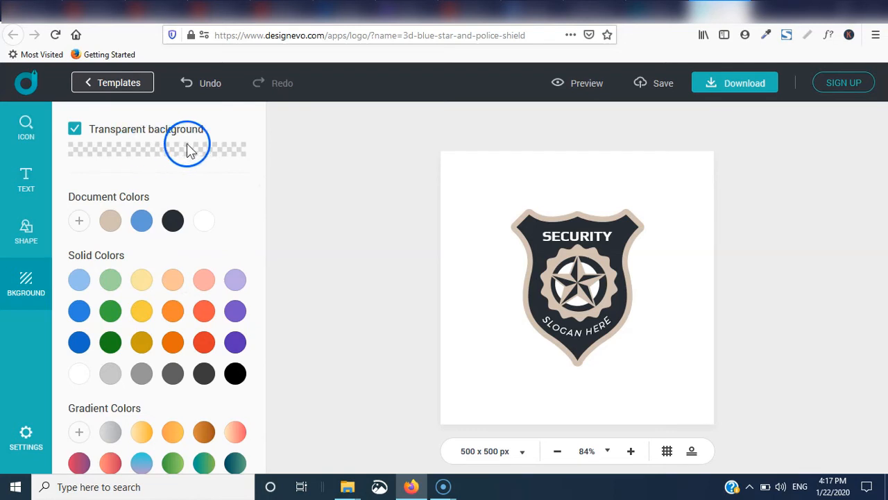
{"action": "left_click", "coordinate": [236, 343]}
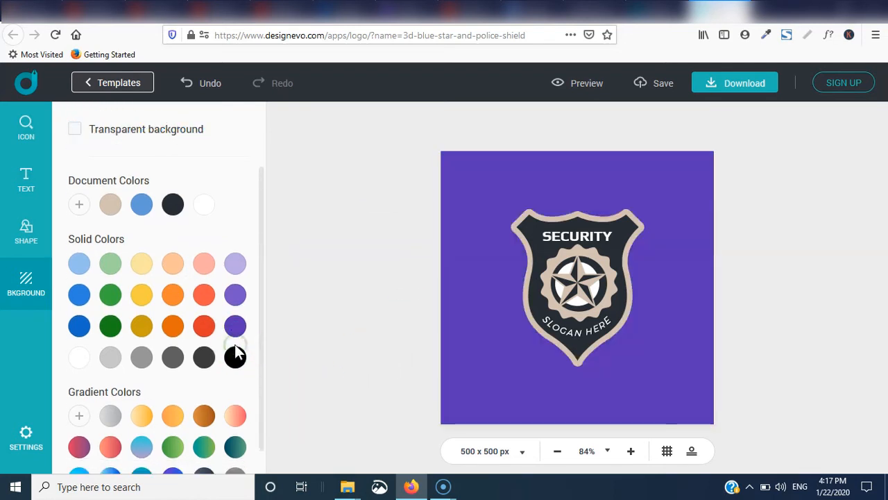
{"action": "left_click", "coordinate": [74, 130]}
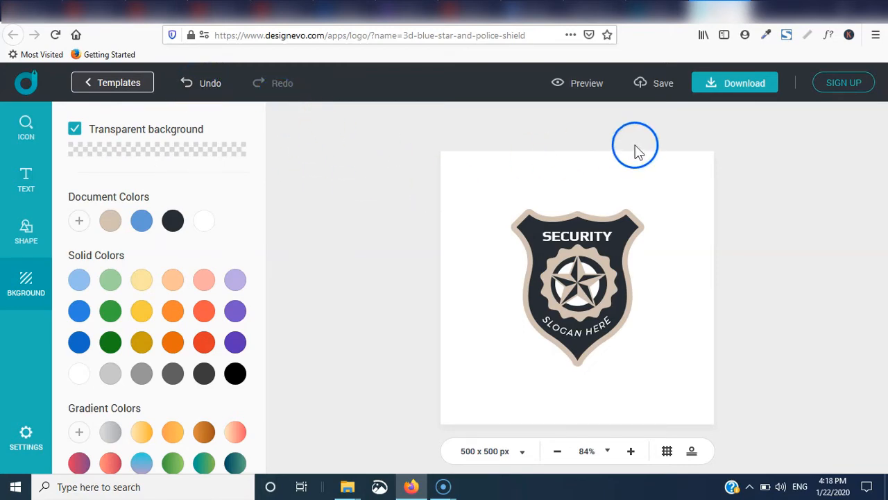
Open the logo's download options and compare the prices and included features of the Basic and Plus plans
{"action": "left_click", "coordinate": [735, 83]}
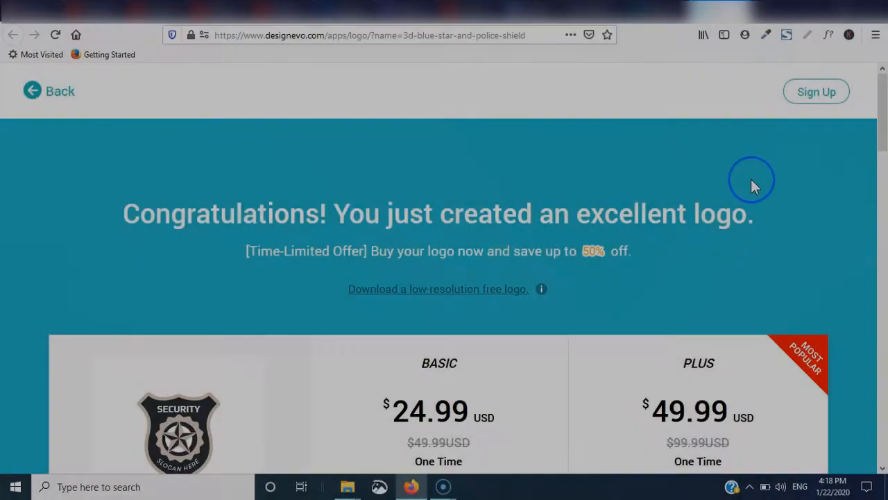
{"action": "scroll", "coordinate": [694, 187], "scroll_direction": "down", "scroll_amount": 3}
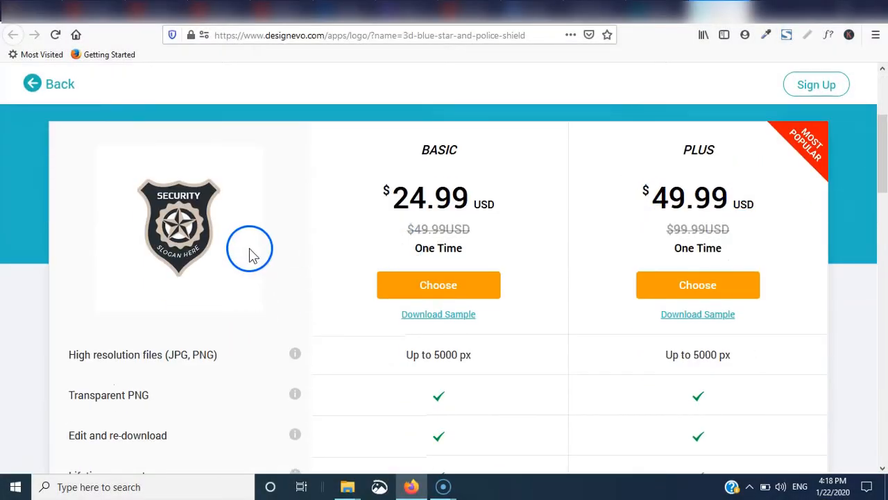
{"action": "scroll", "coordinate": [249, 256], "scroll_direction": "up", "scroll_amount": 1}
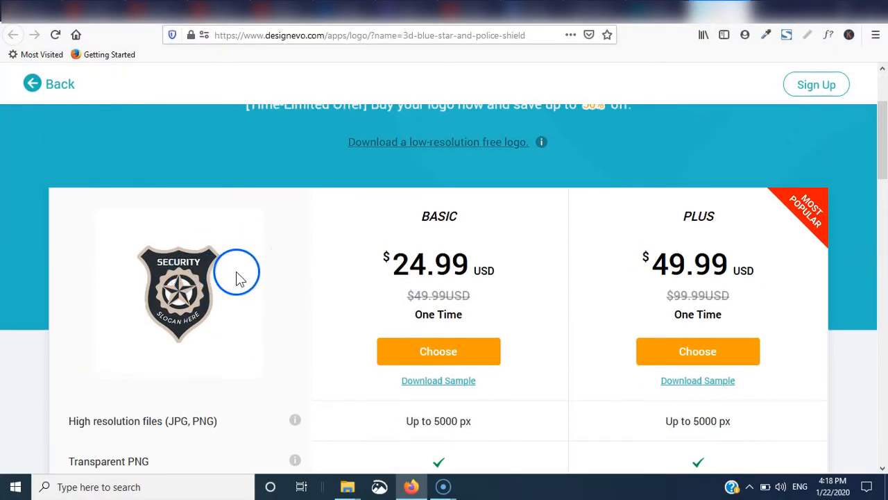
{"action": "scroll", "coordinate": [242, 274], "scroll_direction": "up", "scroll_amount": 1}
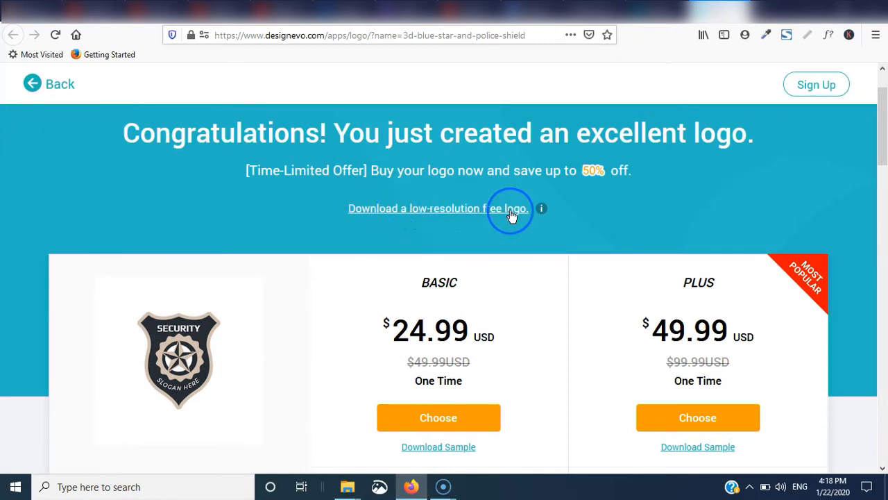
{"action": "scroll", "coordinate": [261, 234], "scroll_direction": "down", "scroll_amount": 2}
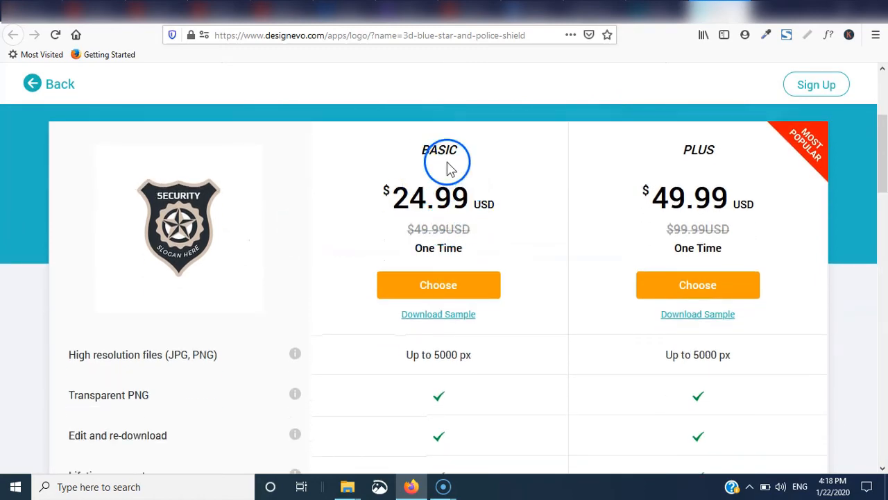
{"action": "scroll", "coordinate": [515, 183], "scroll_direction": "down", "scroll_amount": 1}
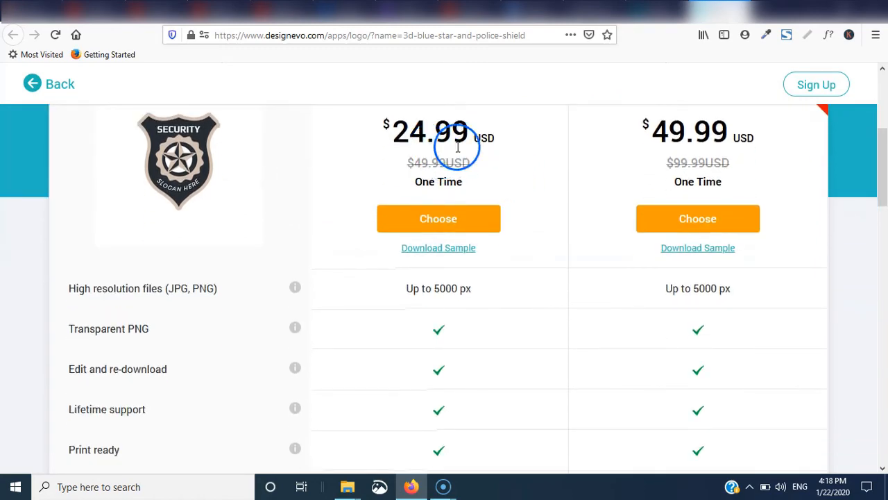
{"action": "scroll", "coordinate": [496, 167], "scroll_direction": "down", "scroll_amount": 2}
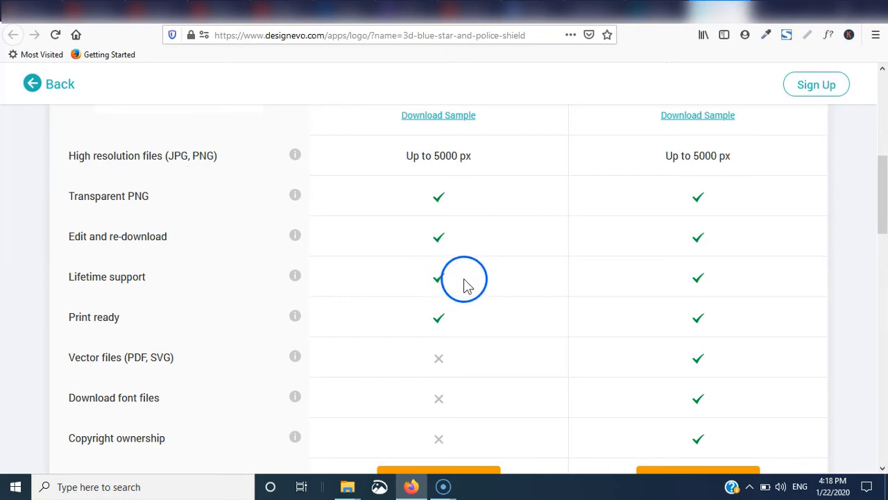
{"action": "scroll", "coordinate": [550, 324], "scroll_direction": "up", "scroll_amount": 3}
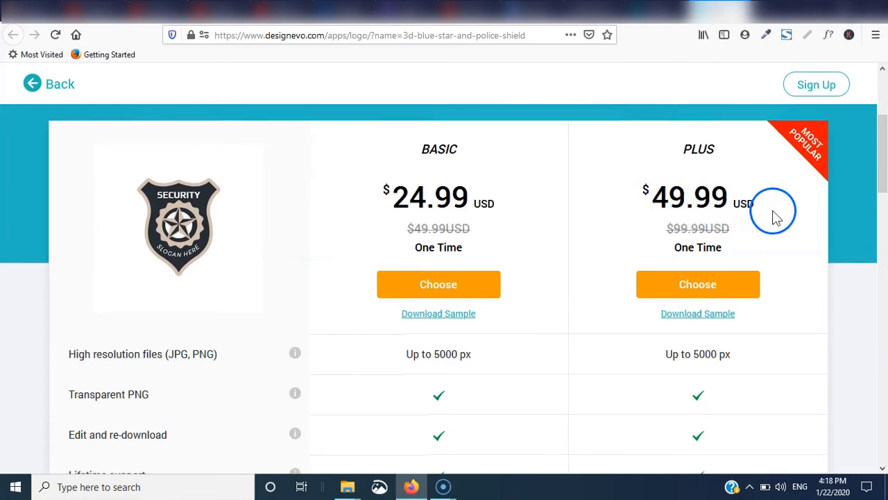
{"action": "scroll", "coordinate": [740, 220], "scroll_direction": "down", "scroll_amount": 3}
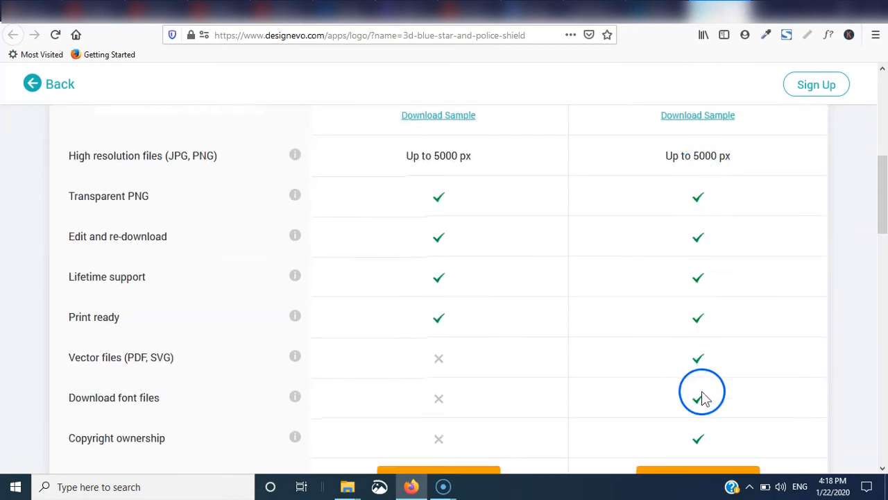
{"action": "scroll", "coordinate": [720, 415], "scroll_direction": "down", "scroll_amount": 1}
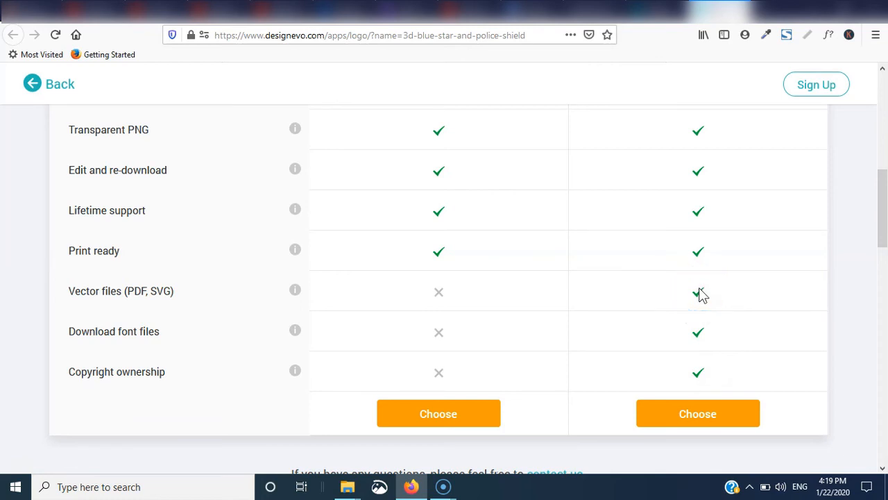
Request the low-resolution free logo download and sign up with a Google account
{"action": "scroll", "coordinate": [699, 294], "scroll_direction": "up", "scroll_amount": 10}
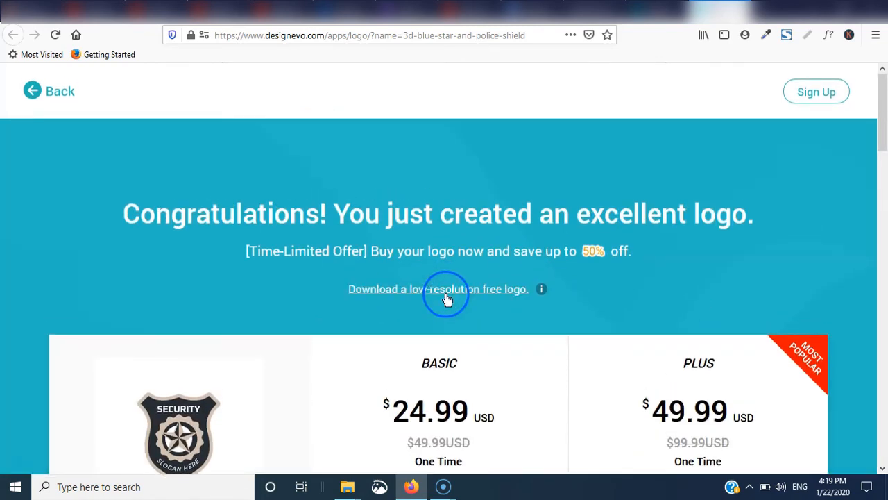
{"action": "left_click", "coordinate": [446, 290]}
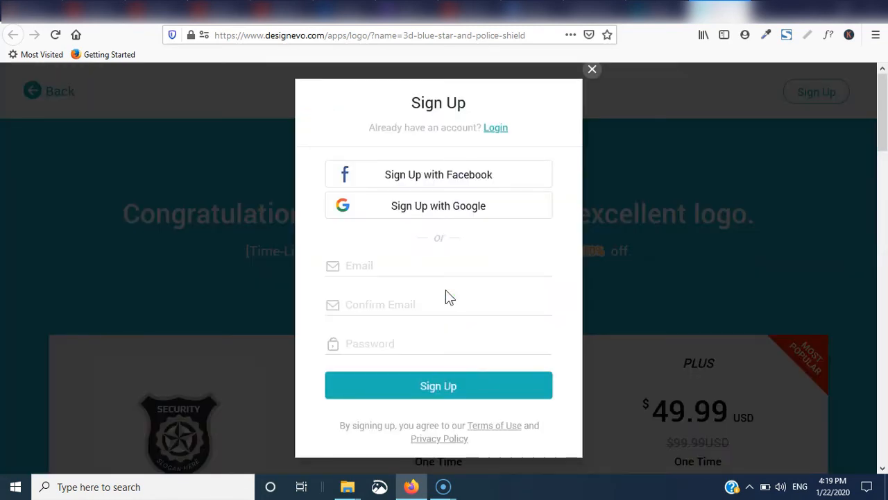
{"action": "left_click", "coordinate": [434, 213]}
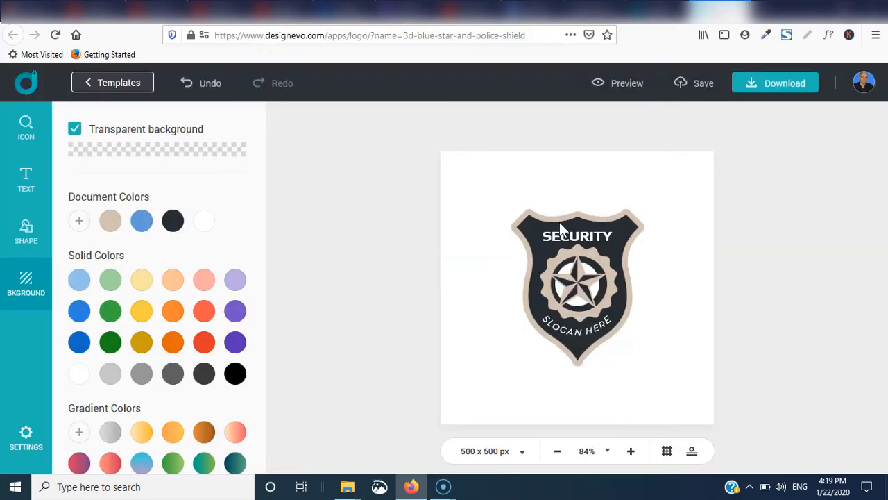
Save the security logo to the account and open the account's list of saved logos
{"action": "left_click", "coordinate": [691, 90]}
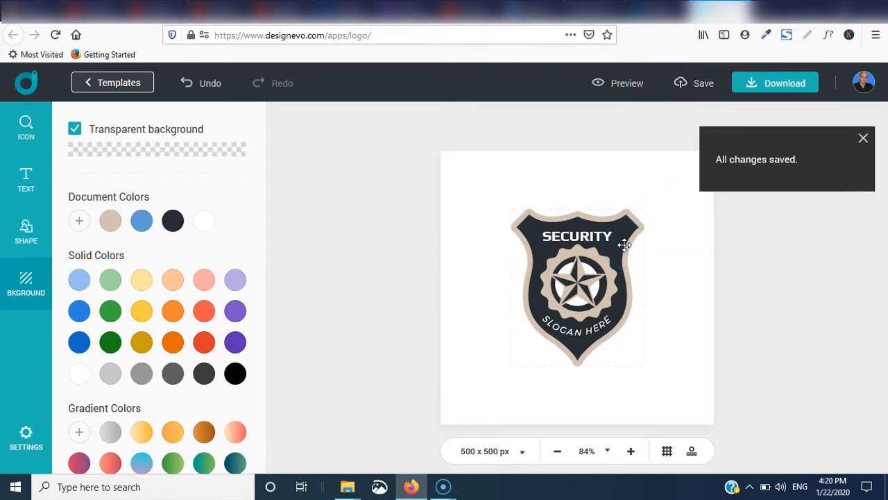
{"action": "left_click", "coordinate": [862, 82]}
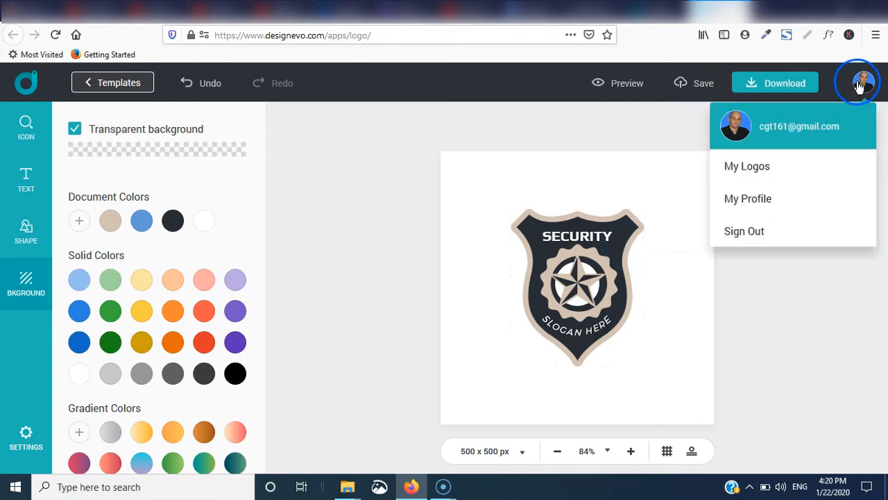
{"action": "left_click", "coordinate": [744, 168]}
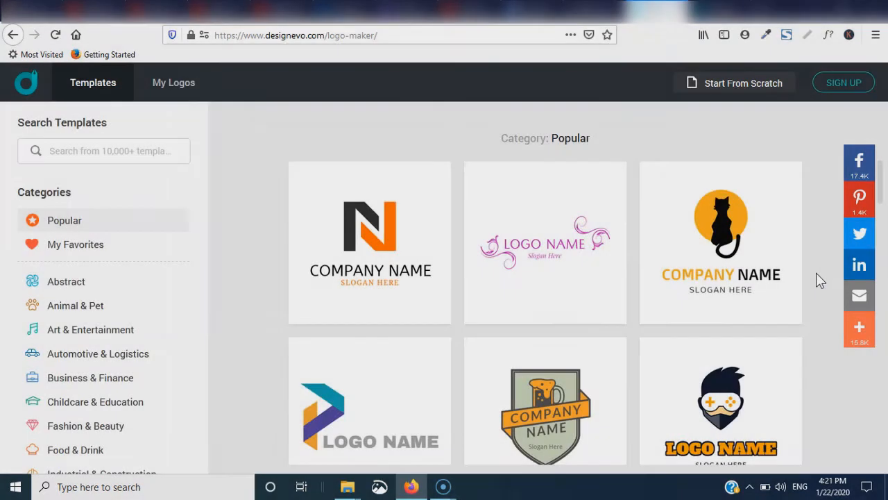
Browse the logo designs in the Popular category of the template library
{"action": "scroll", "coordinate": [817, 281], "scroll_direction": "down", "scroll_amount": 6}
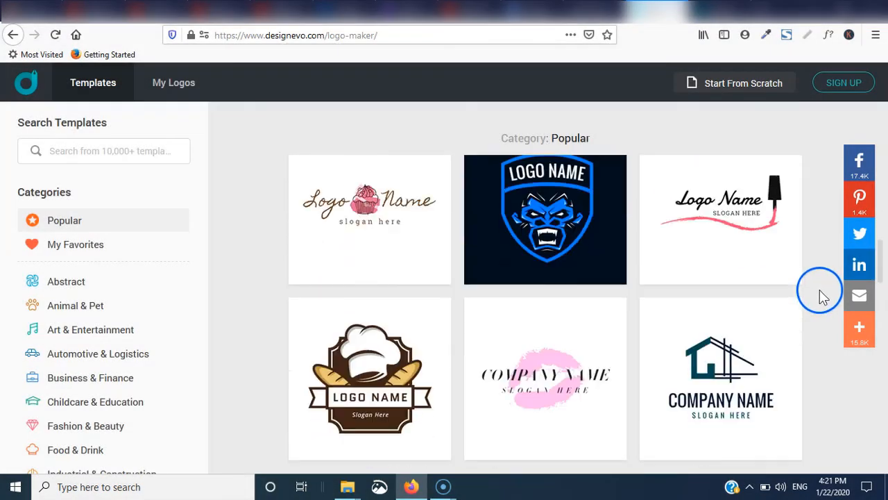
{"action": "scroll", "coordinate": [819, 289], "scroll_direction": "down", "scroll_amount": 8}
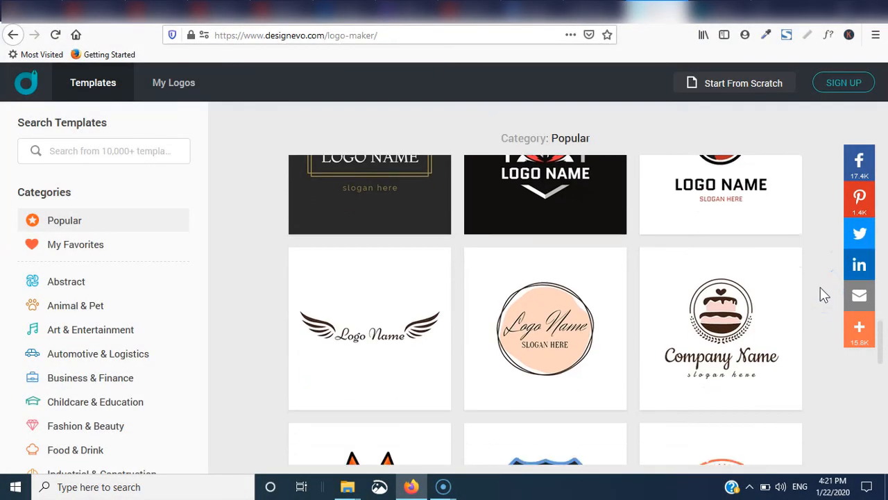
{"action": "scroll", "coordinate": [822, 293], "scroll_direction": "down", "scroll_amount": 7}
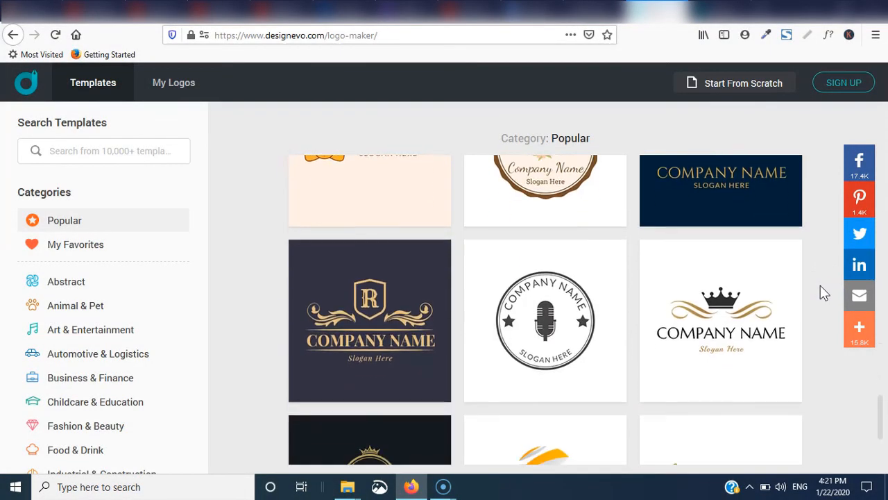
{"action": "scroll", "coordinate": [822, 293], "scroll_direction": "down", "scroll_amount": 2}
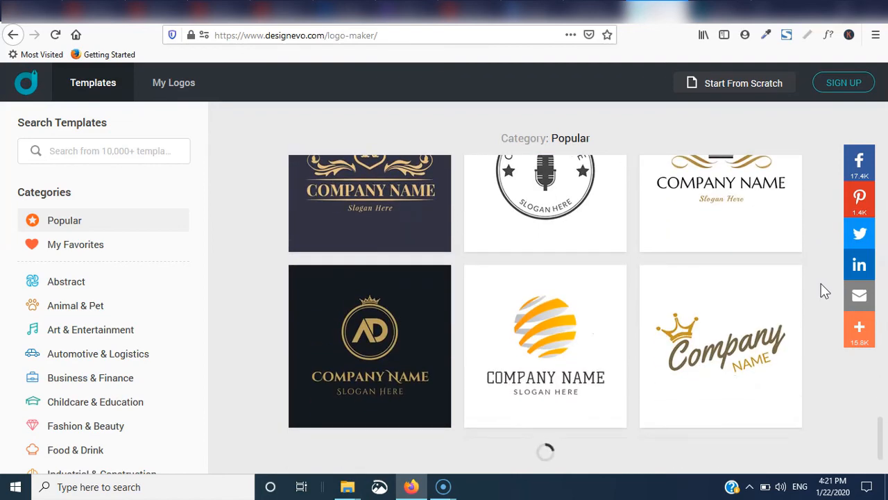
{"action": "scroll", "coordinate": [824, 285], "scroll_direction": "down", "scroll_amount": 5}
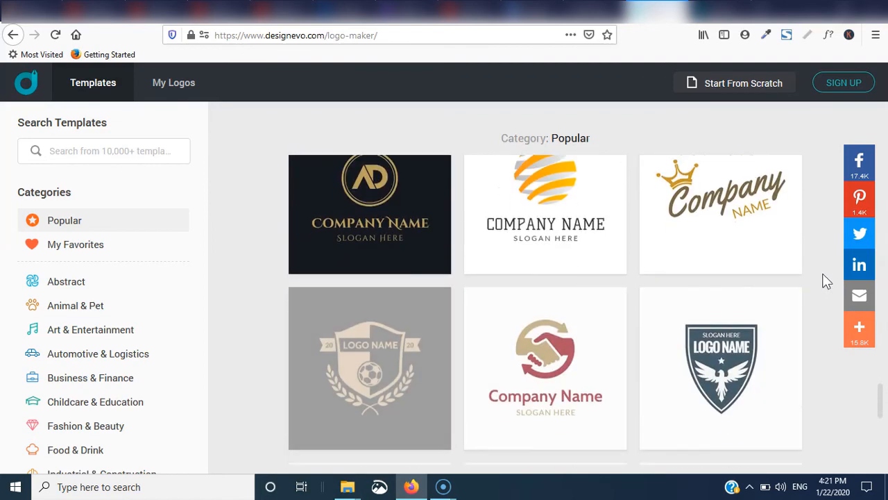
{"action": "scroll", "coordinate": [826, 279], "scroll_direction": "down", "scroll_amount": 4}
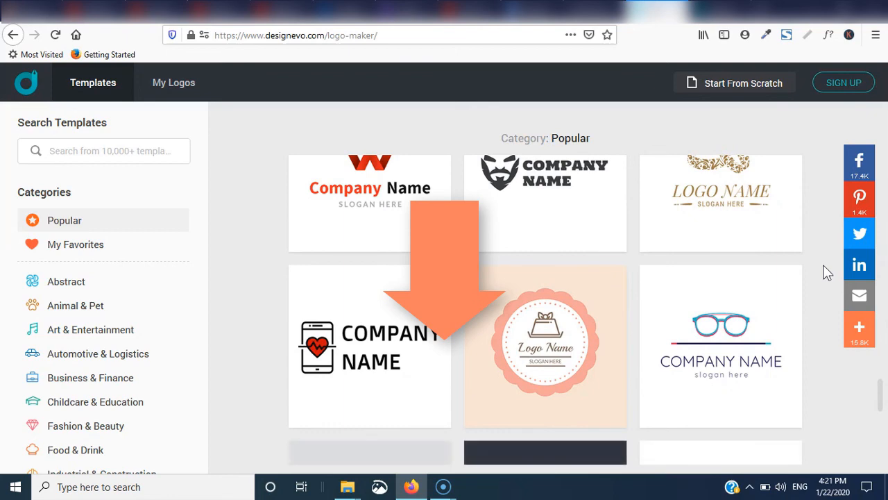
{"action": "scroll", "coordinate": [826, 269], "scroll_direction": "down", "scroll_amount": 10}
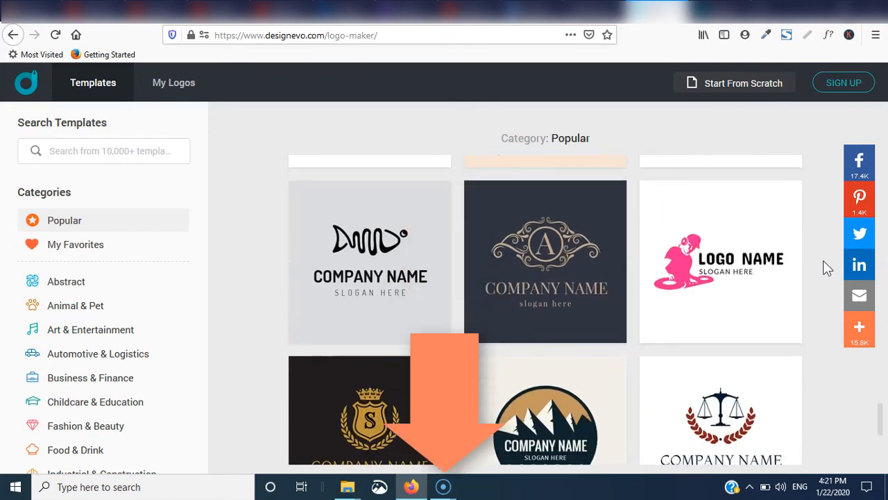
{"action": "scroll", "coordinate": [825, 264], "scroll_direction": "down", "scroll_amount": 6}
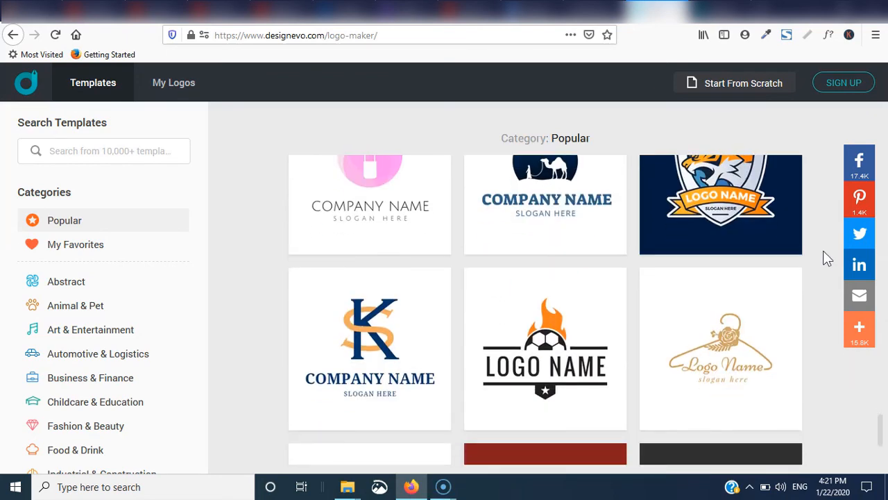
{"action": "scroll", "coordinate": [826, 258], "scroll_direction": "down", "scroll_amount": 12}
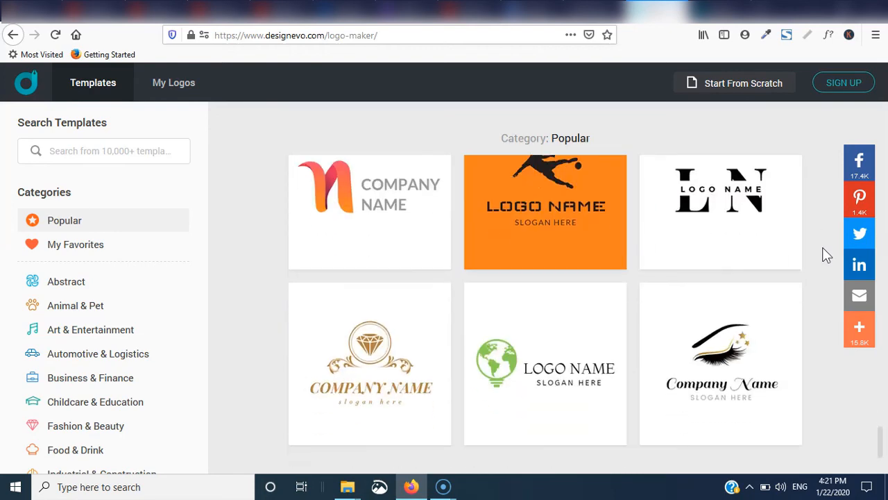
{"action": "scroll", "coordinate": [826, 254], "scroll_direction": "down", "scroll_amount": 6}
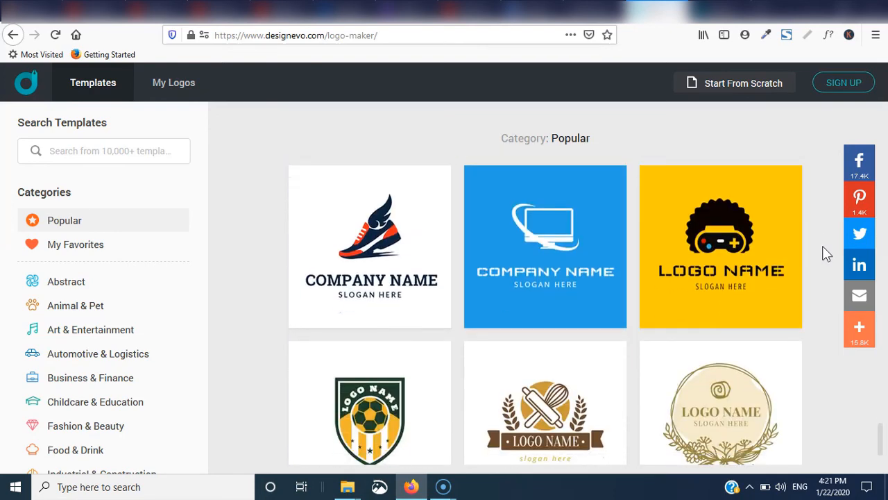
{"action": "scroll", "coordinate": [823, 244], "scroll_direction": "down", "scroll_amount": 15}
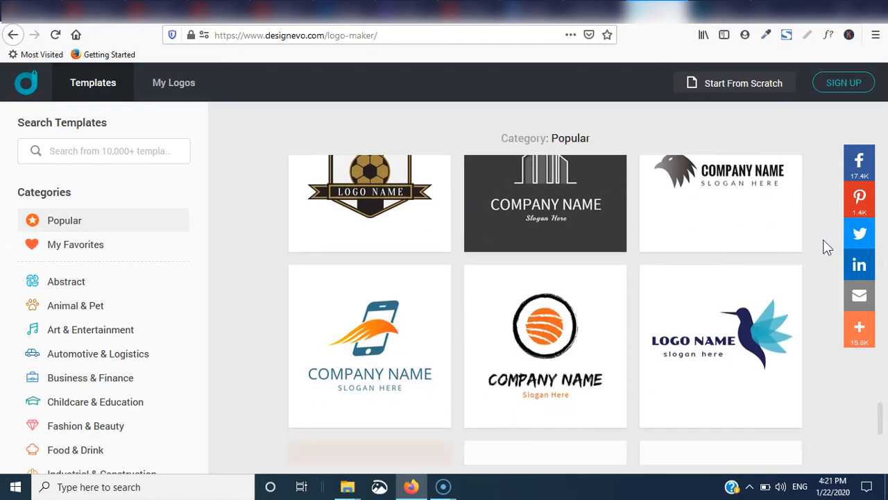
{"action": "scroll", "coordinate": [825, 246], "scroll_direction": "down", "scroll_amount": 12}
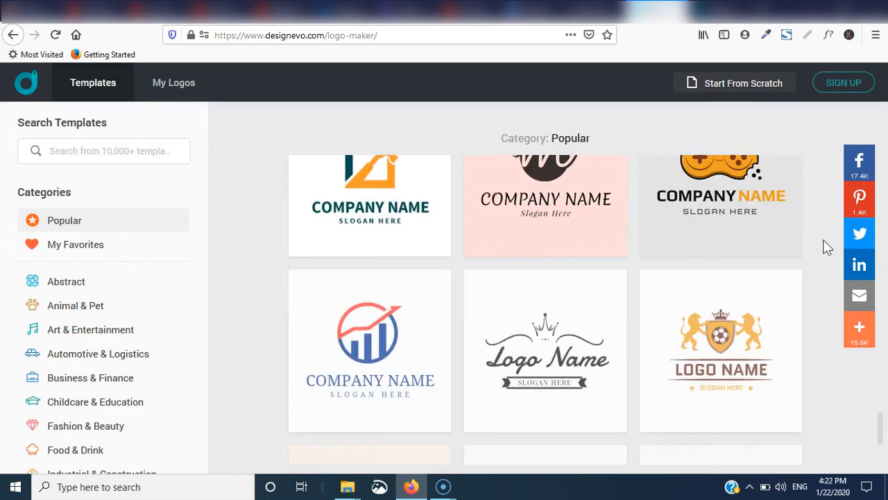
{"action": "scroll", "coordinate": [826, 245], "scroll_direction": "down", "scroll_amount": 1}
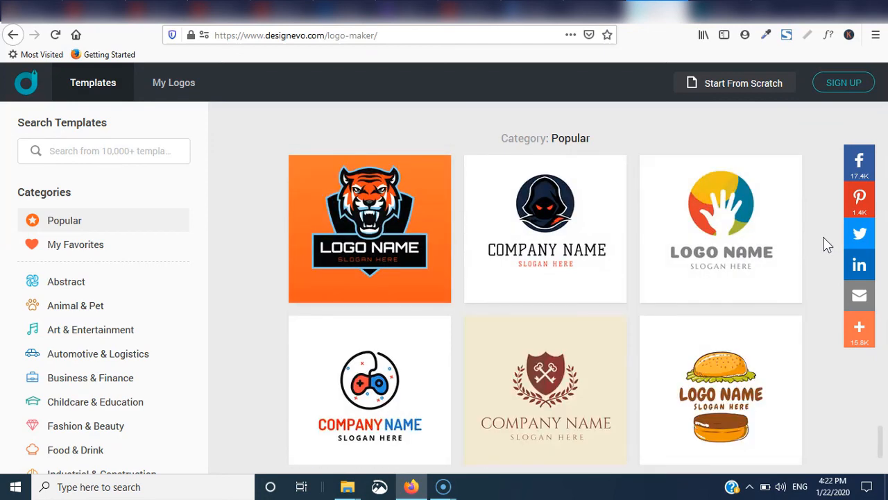
{"action": "scroll", "coordinate": [823, 236], "scroll_direction": "down", "scroll_amount": 5}
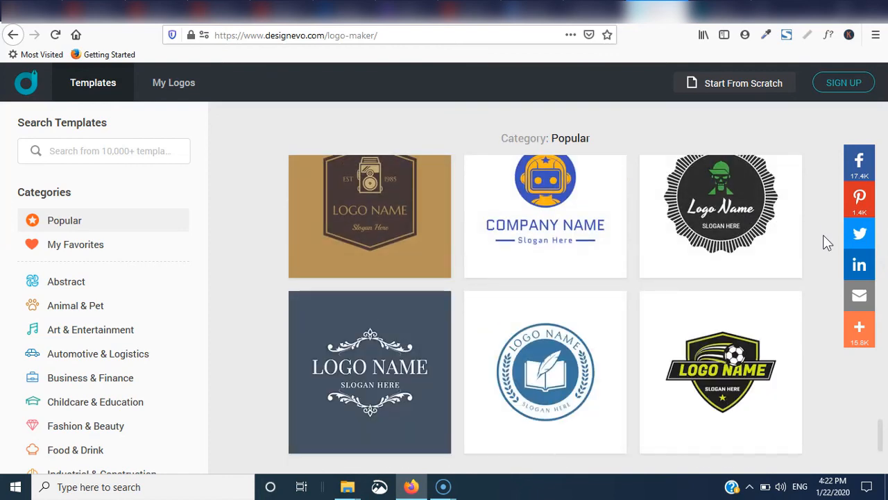
{"action": "scroll", "coordinate": [822, 234], "scroll_direction": "down", "scroll_amount": 6}
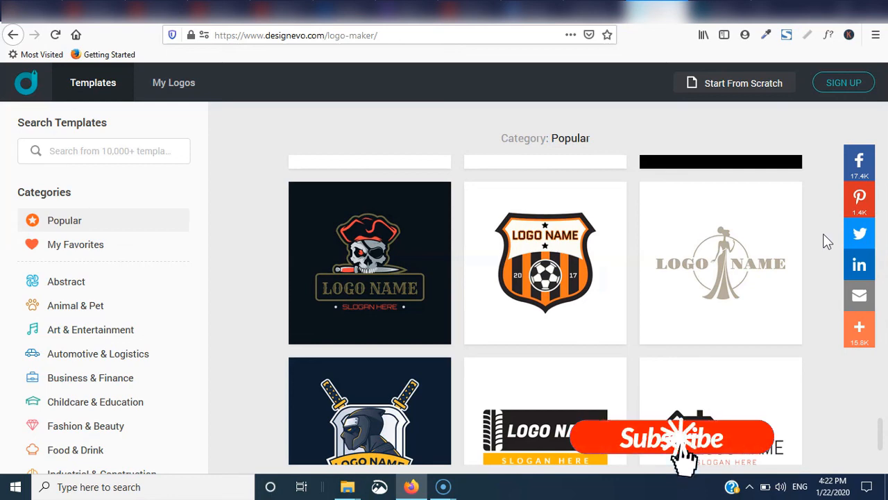
{"action": "scroll", "coordinate": [824, 239], "scroll_direction": "down", "scroll_amount": 4}
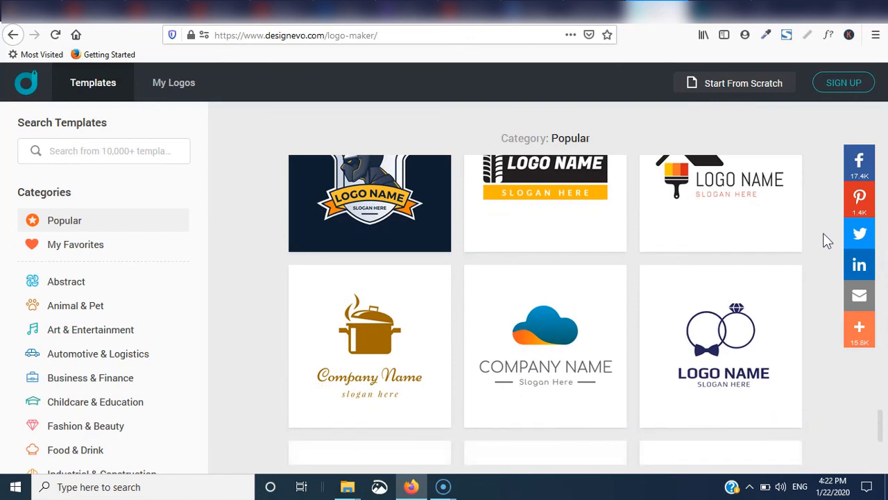
{"action": "scroll", "coordinate": [823, 232], "scroll_direction": "down", "scroll_amount": 5}
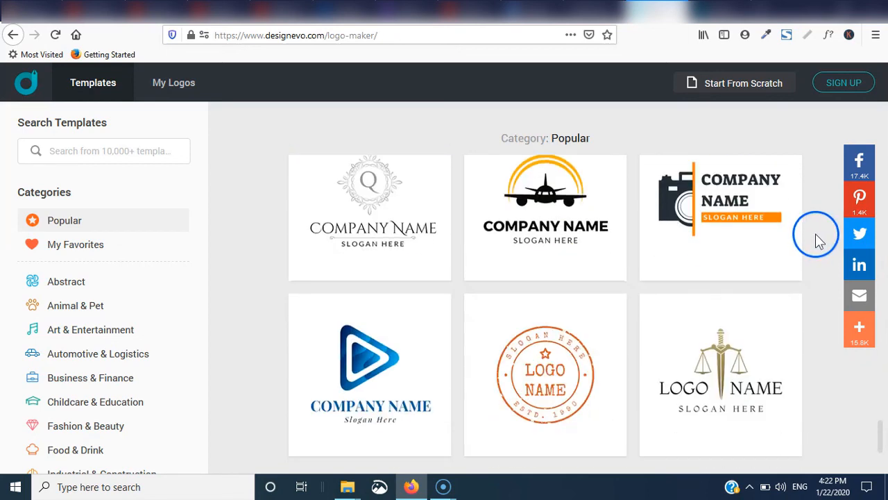